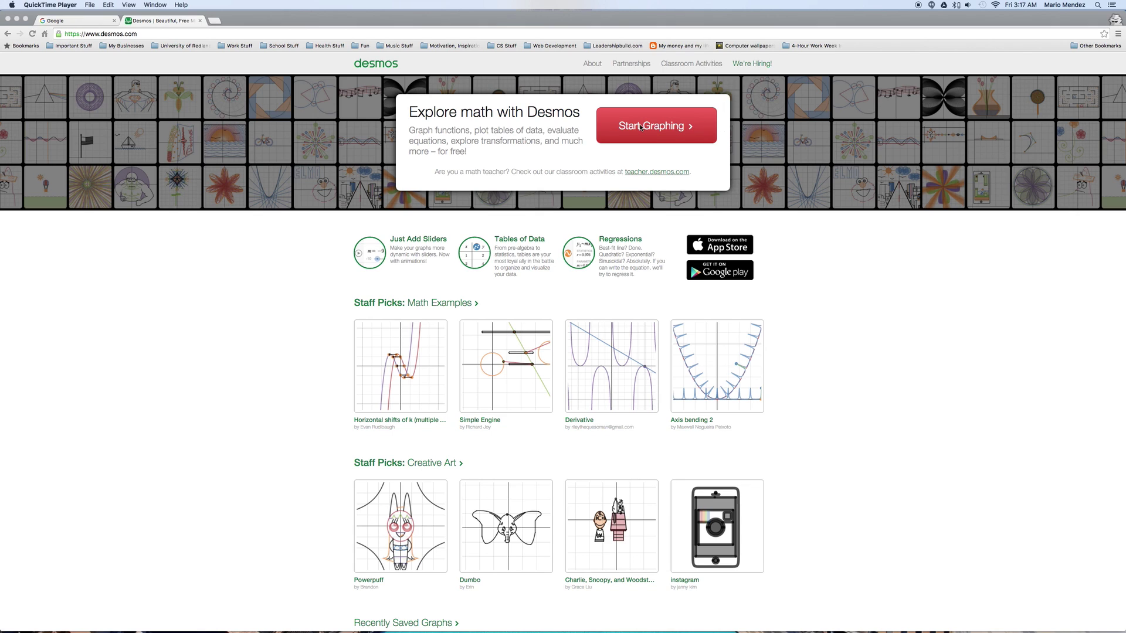
Start a blank graph and sign in to Desmos with a Google account.
click(667, 129)
click(667, 129)
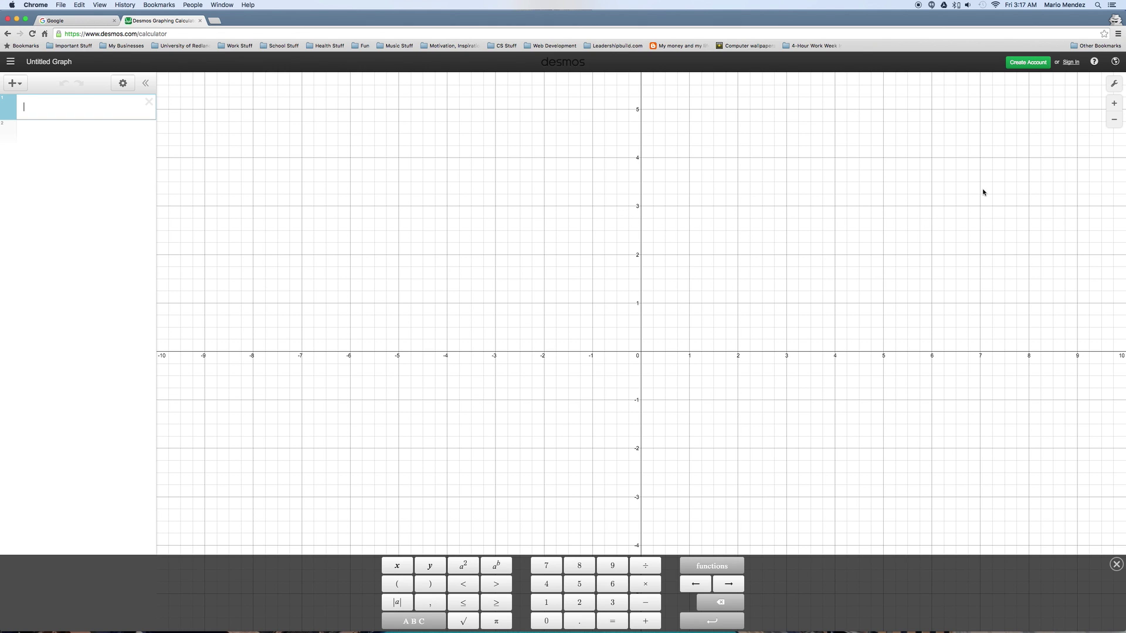
click(1070, 62)
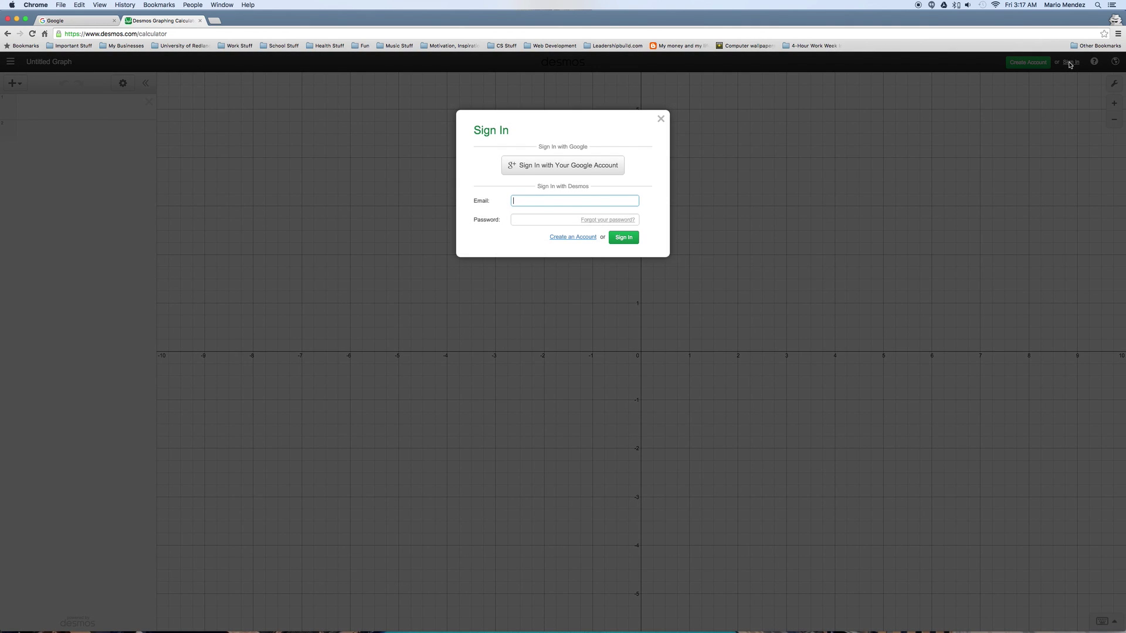
click(544, 166)
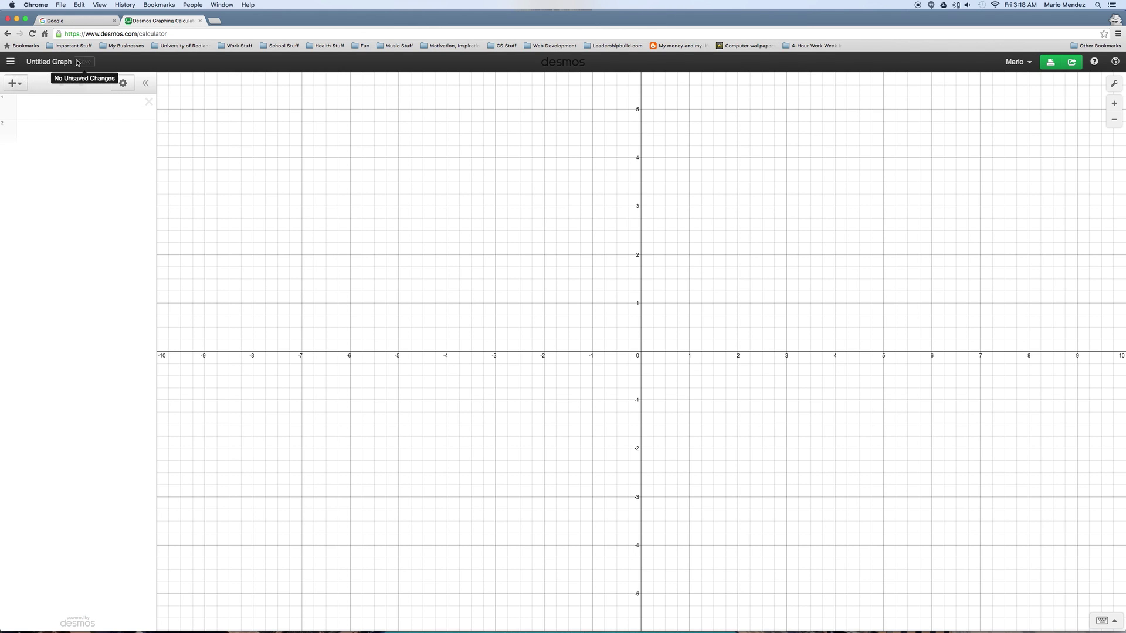
Title the blank graph 'Linear Equation Demo' and save it.
click(63, 62)
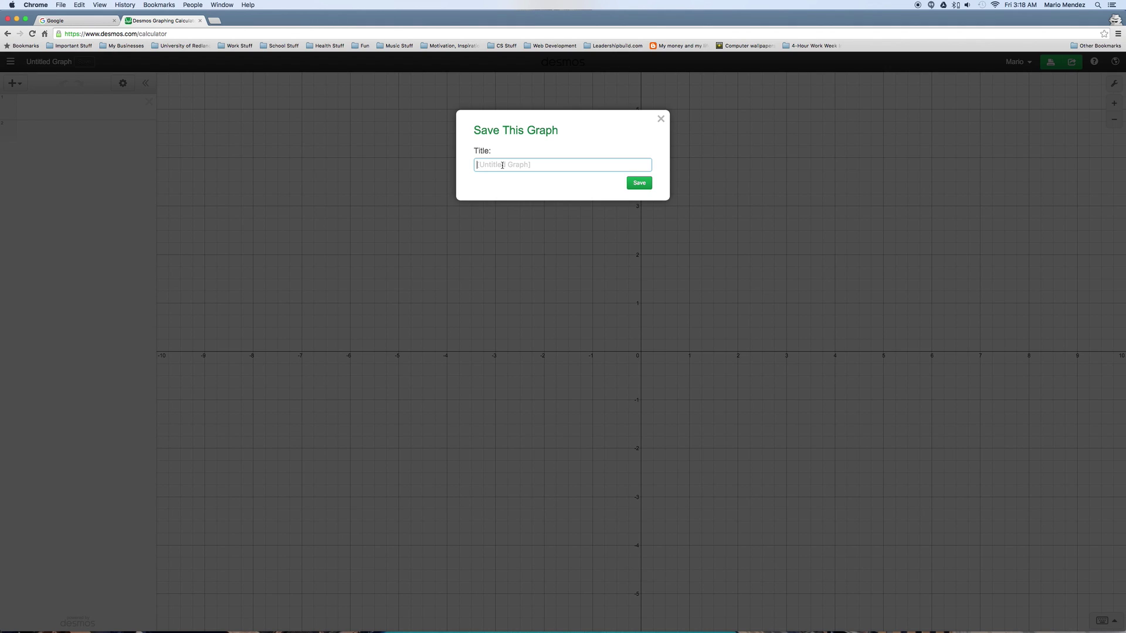
text(Linear Equation Demo)
key(Return)
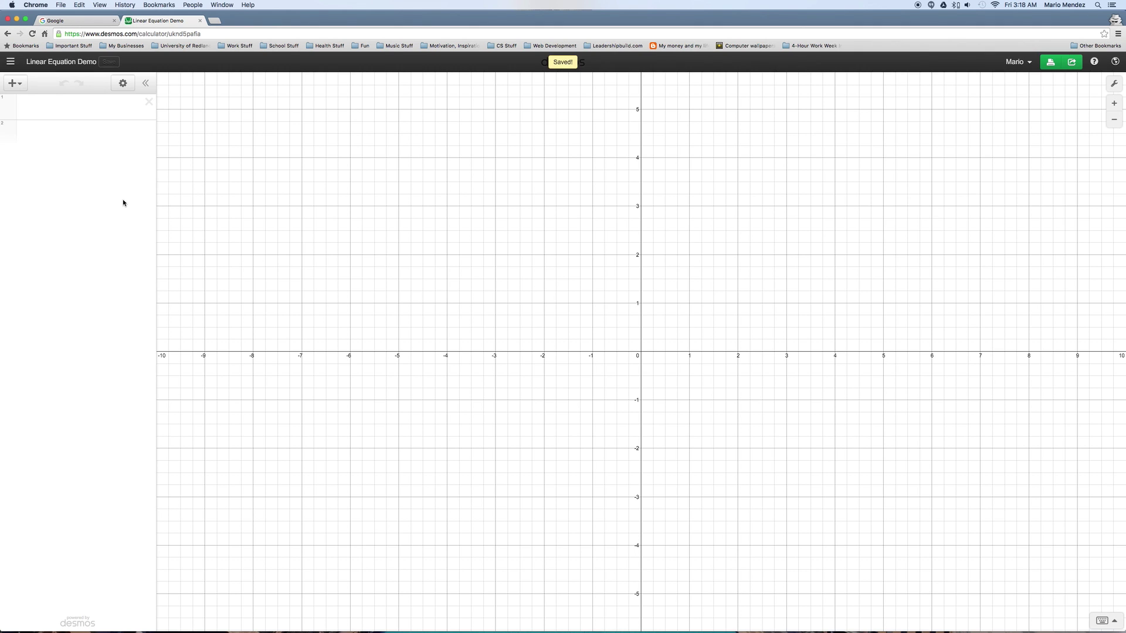
Enter y = x as the first expression and turn on Projector Mode.
click(71, 110)
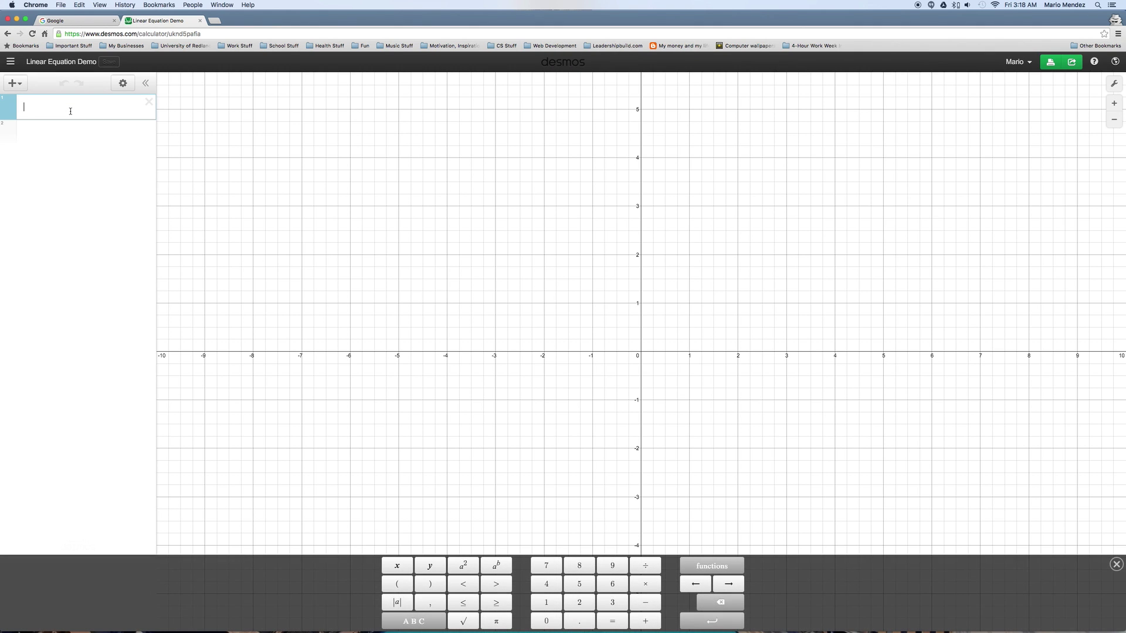
text(y=x)
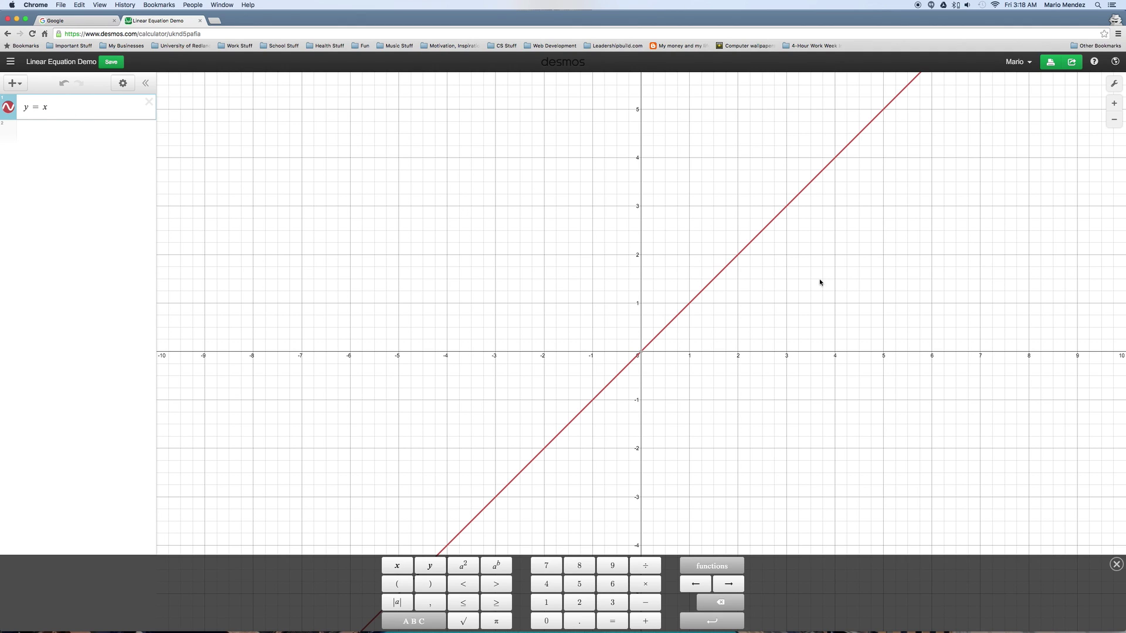
click(1113, 84)
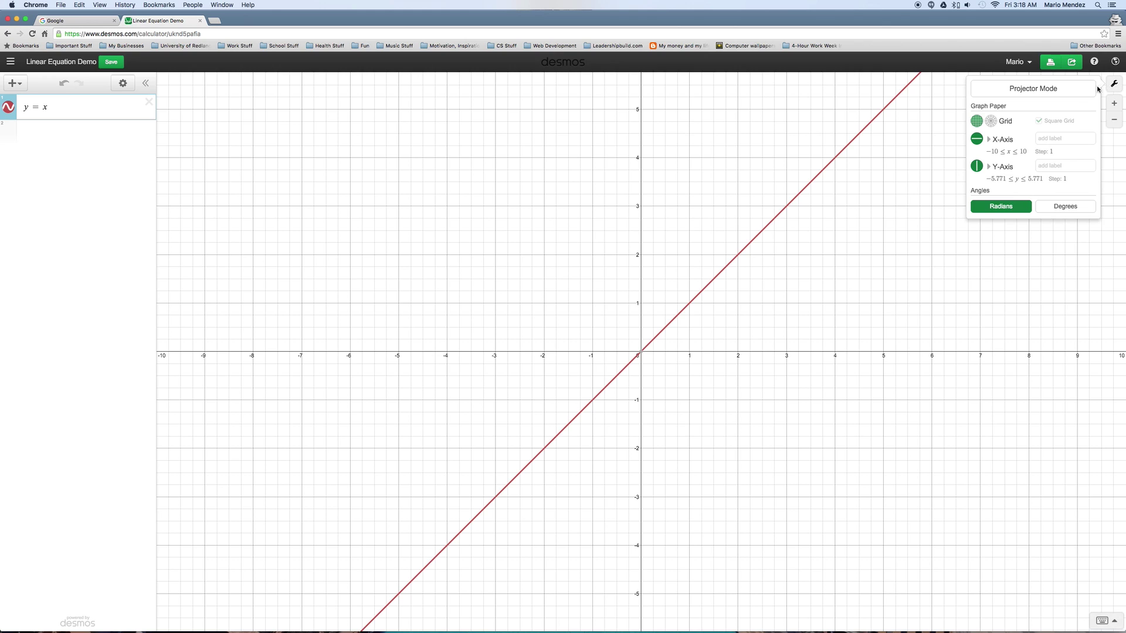
click(1047, 89)
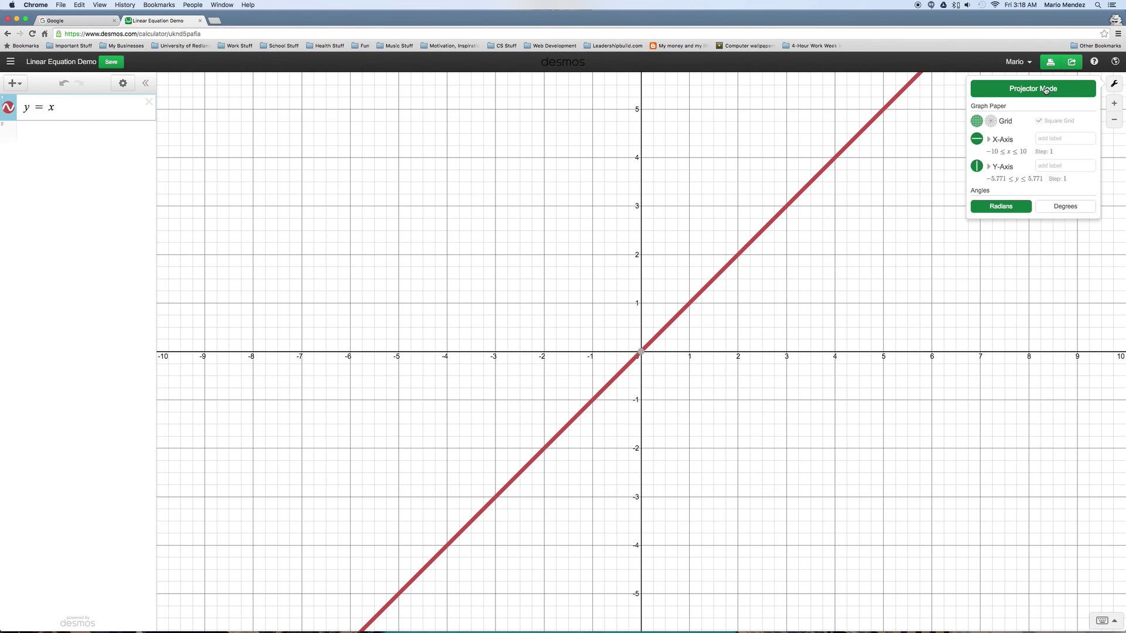
click(78, 242)
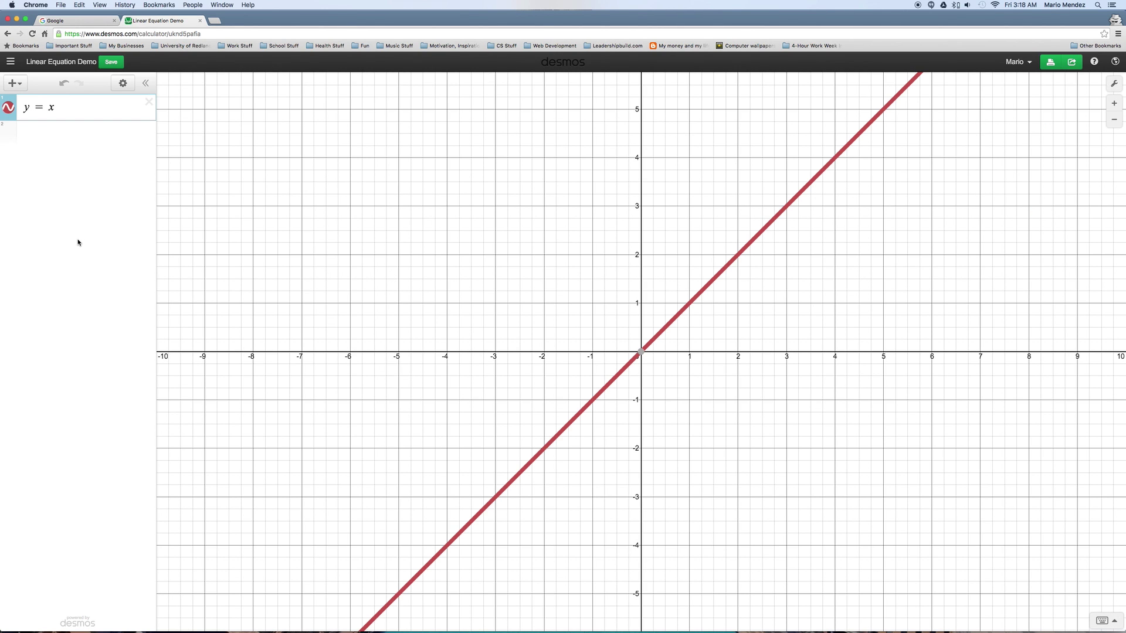
click(70, 109)
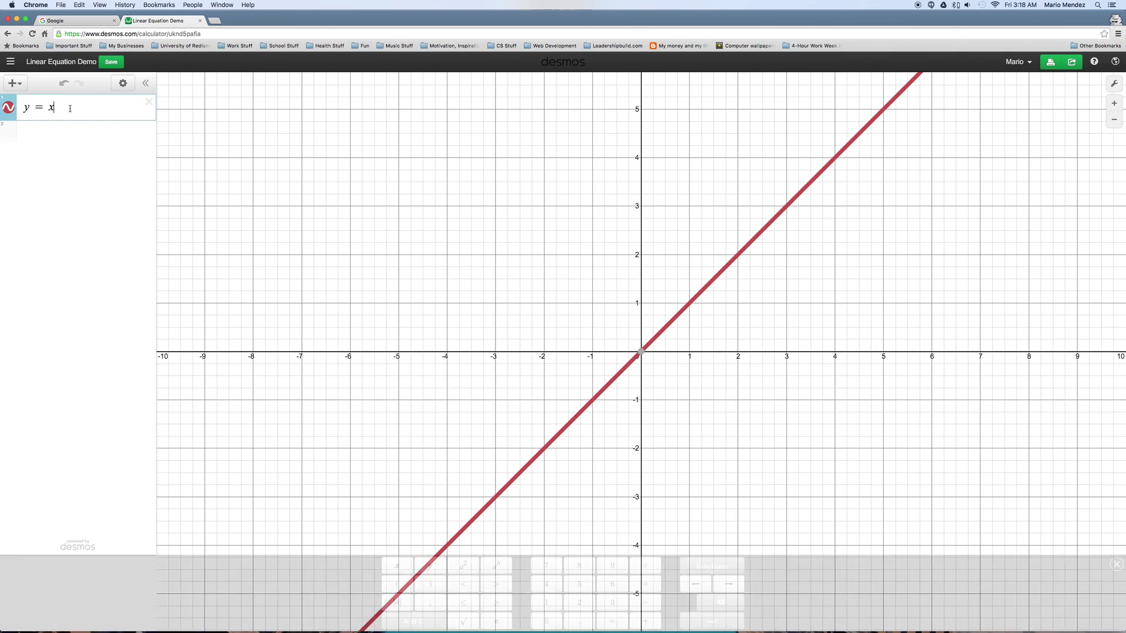
Add the parallel lines y = x + 3 and y = x − 3 below it.
key(Return)
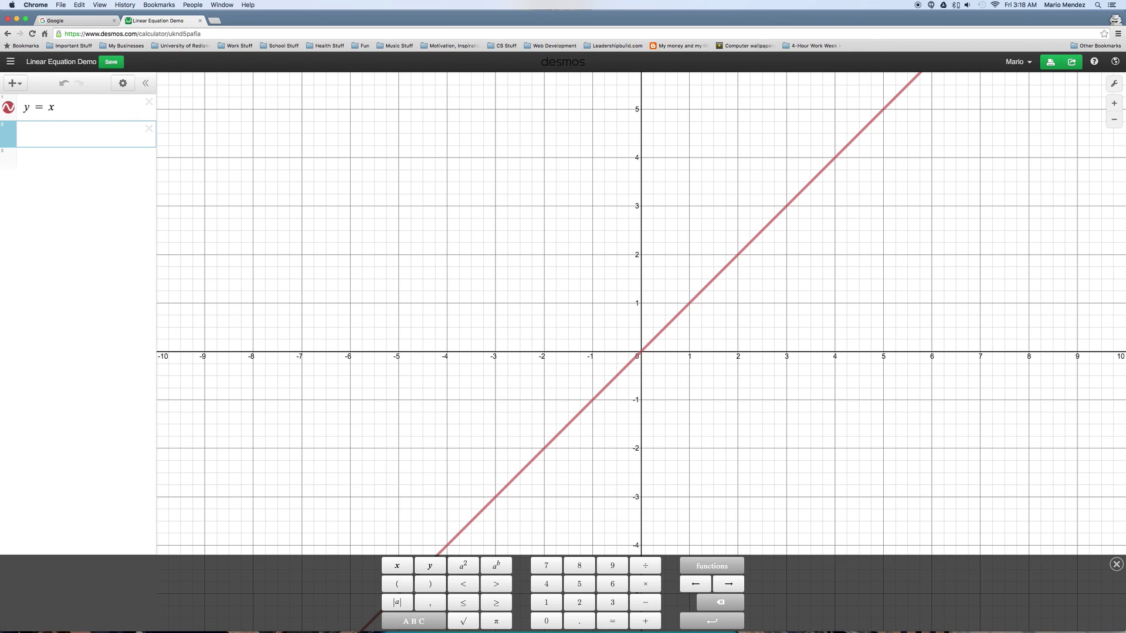
text(y = x)
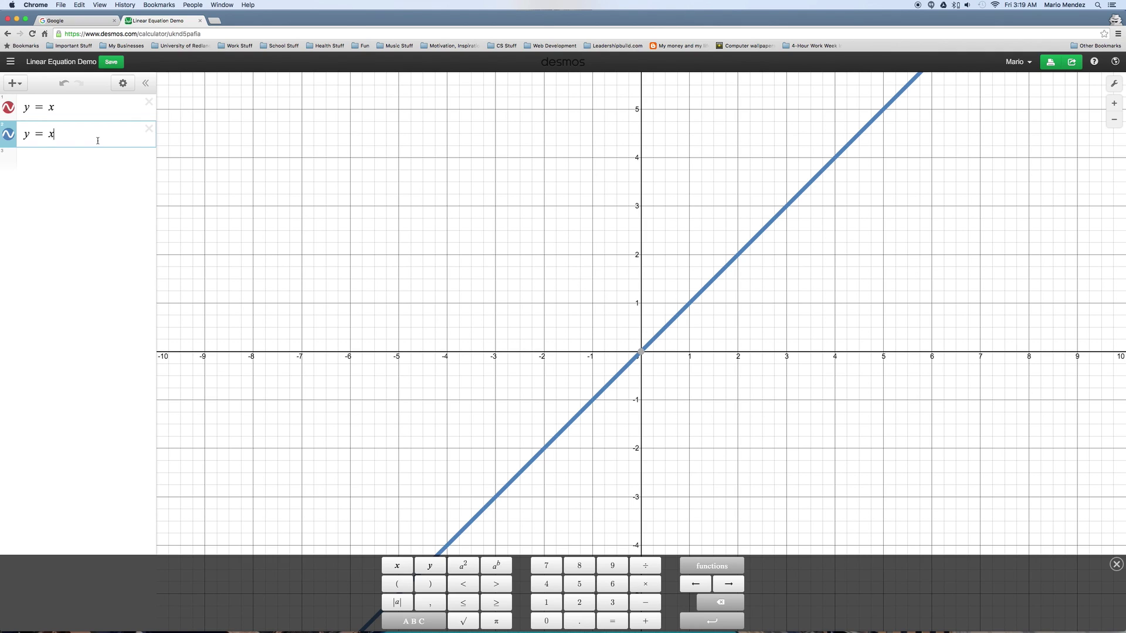
text(=)
key(BackSpace)
text(+)
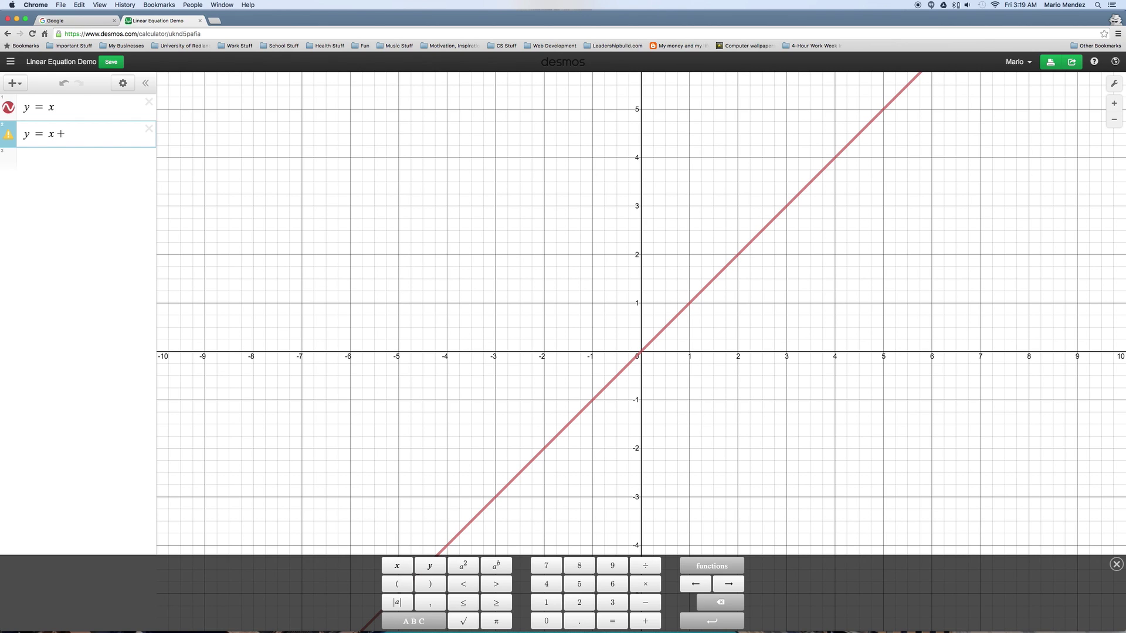
text(3)
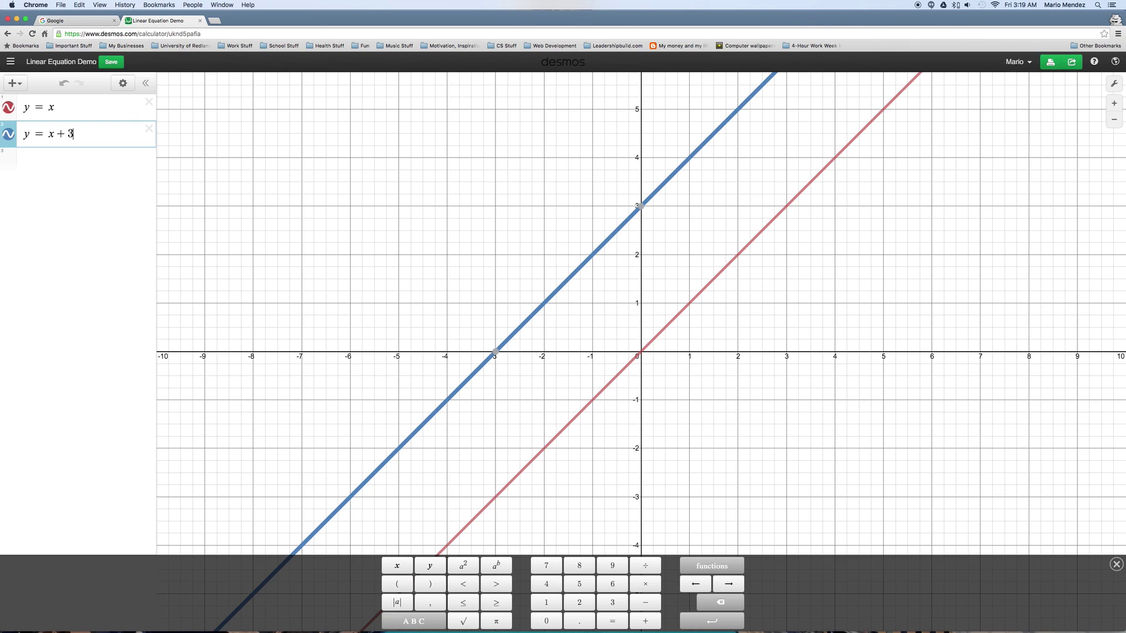
key(Return)
text(y)
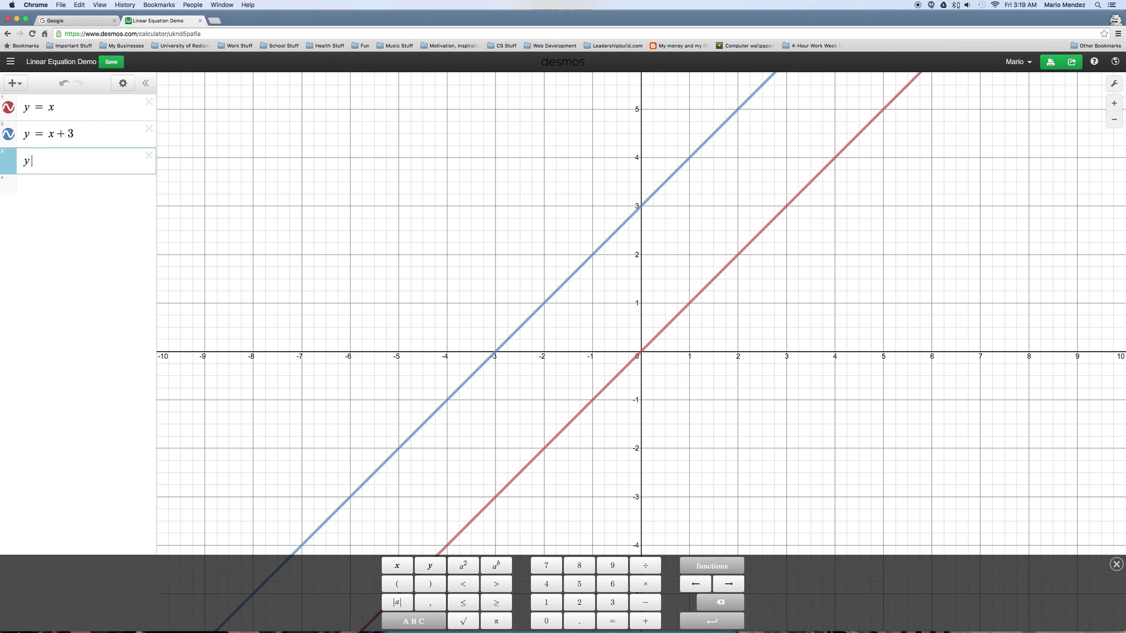
text(=x)
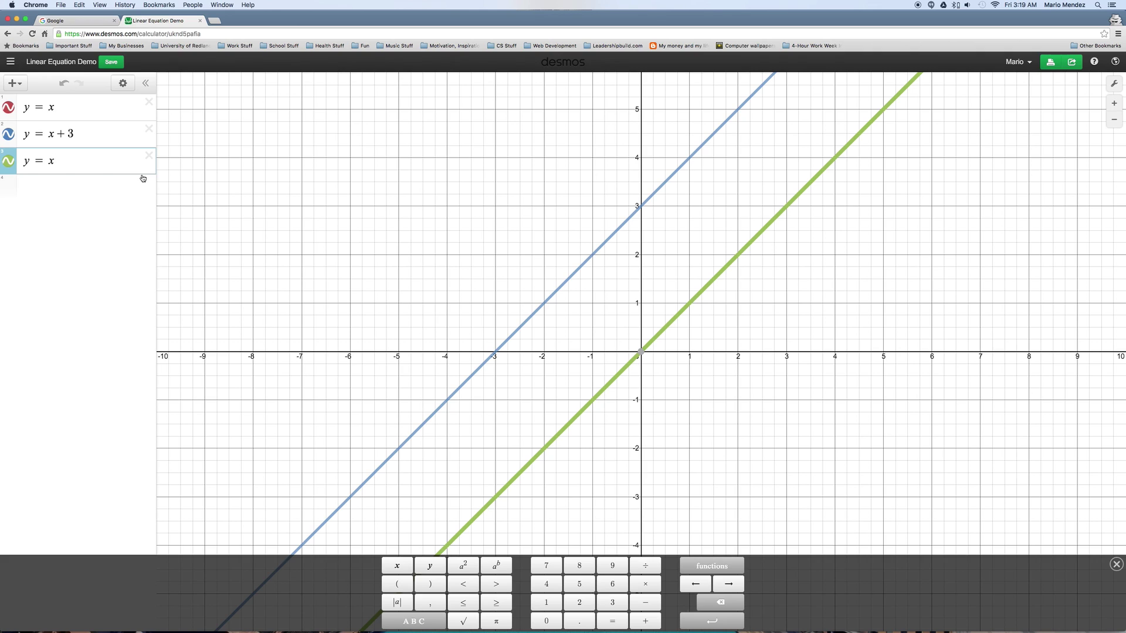
text(-3)
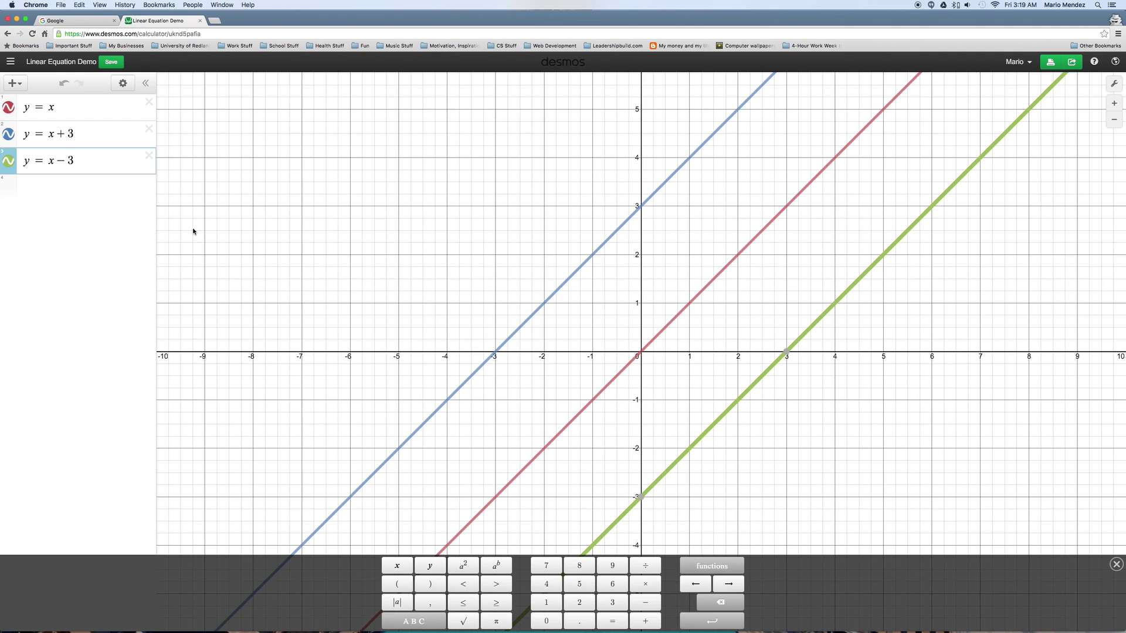
Append the restriction {2 < x < −2} to y = x, hiding its line.
click(72, 106)
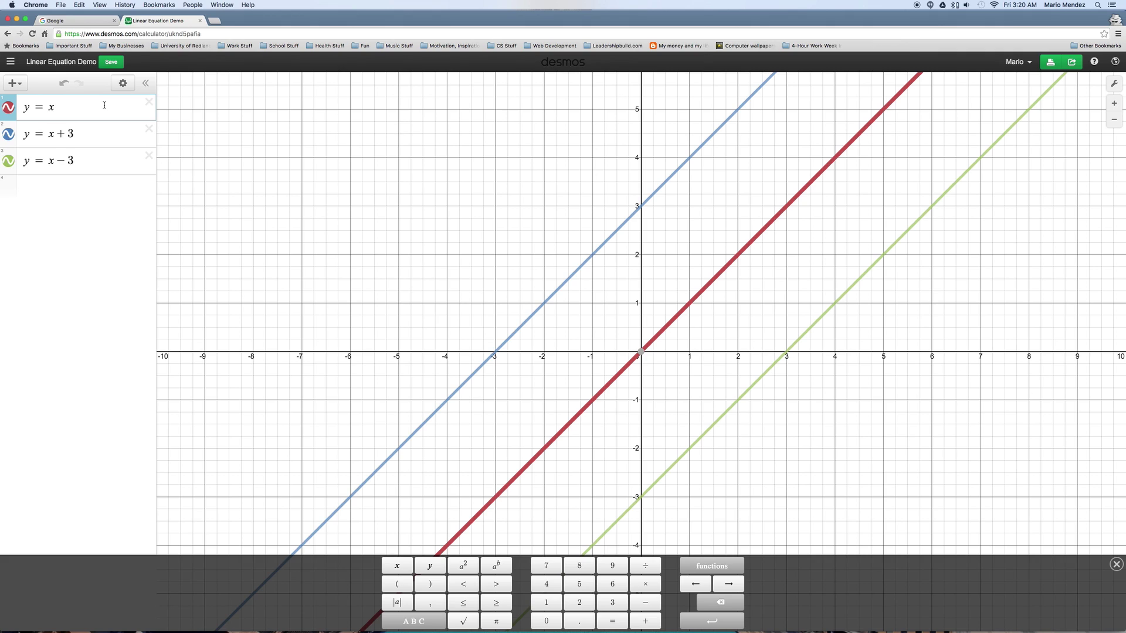
text({)
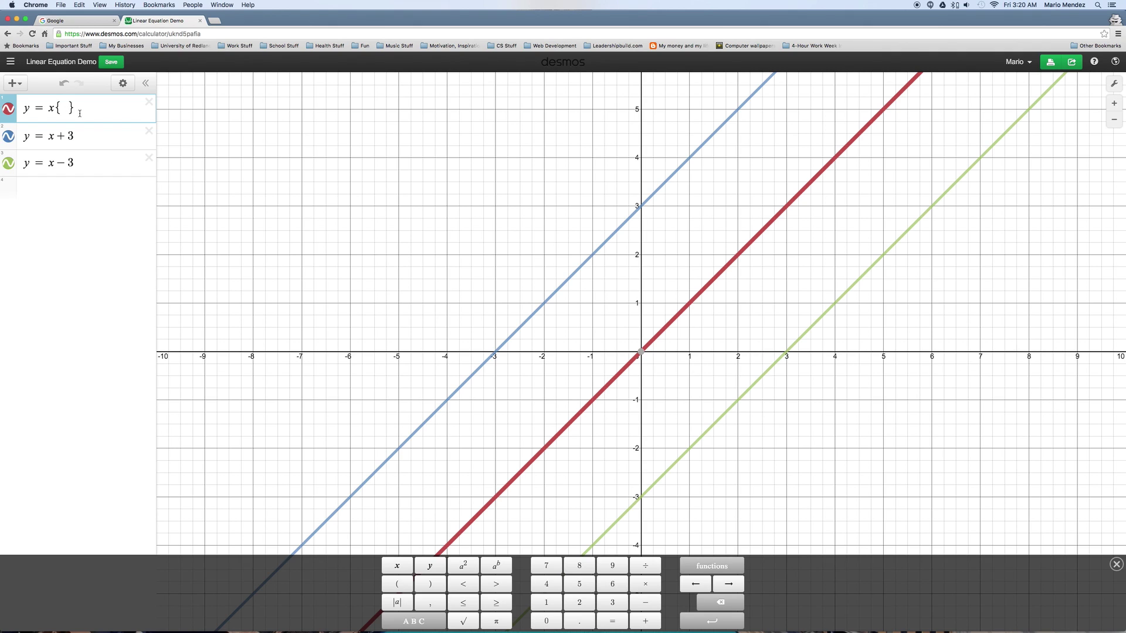
text(x)
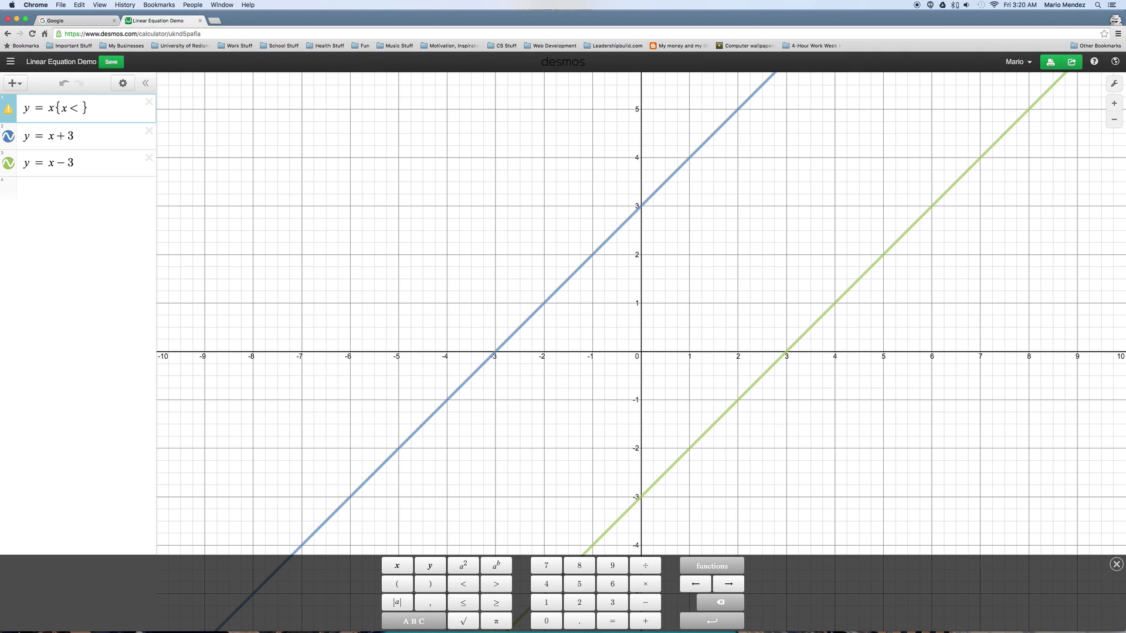
text(<)
text(2<x<)
text(-2)
Fix the first line's restriction to −2 < x < 2, leaving a short red segment.
click(648, 359)
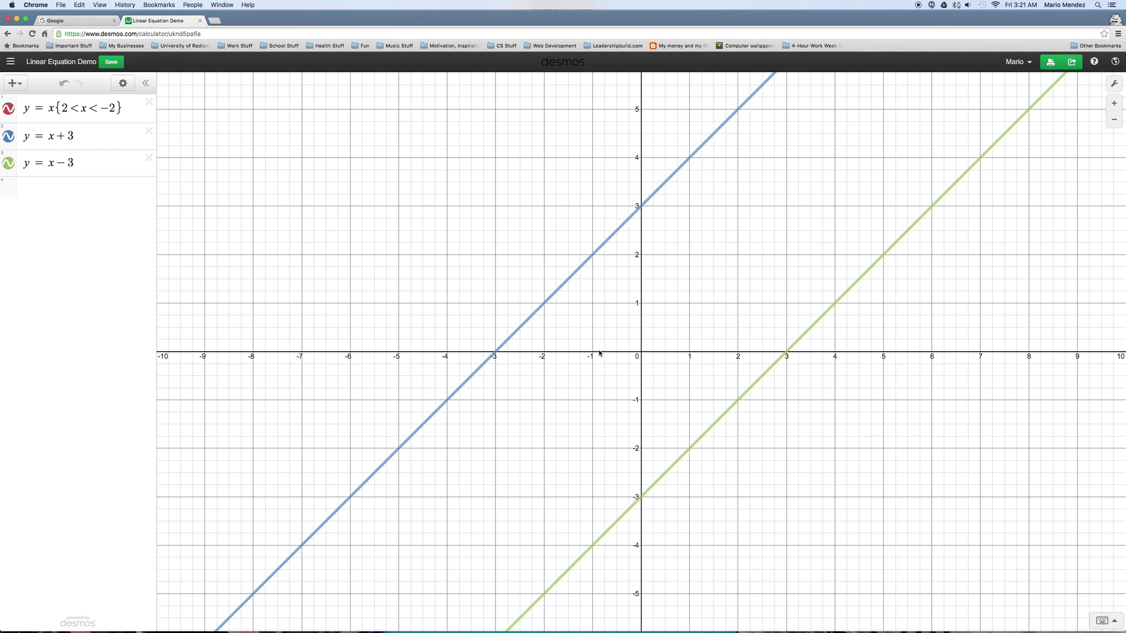
click(83, 112)
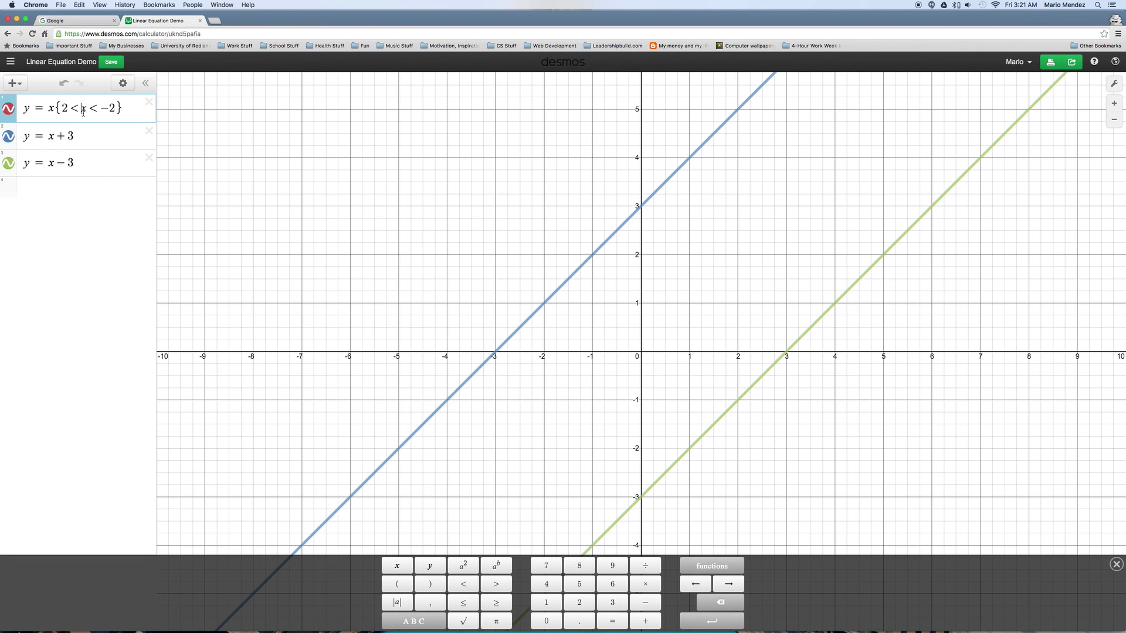
key(Left)
text(-)
key(BackSpace)
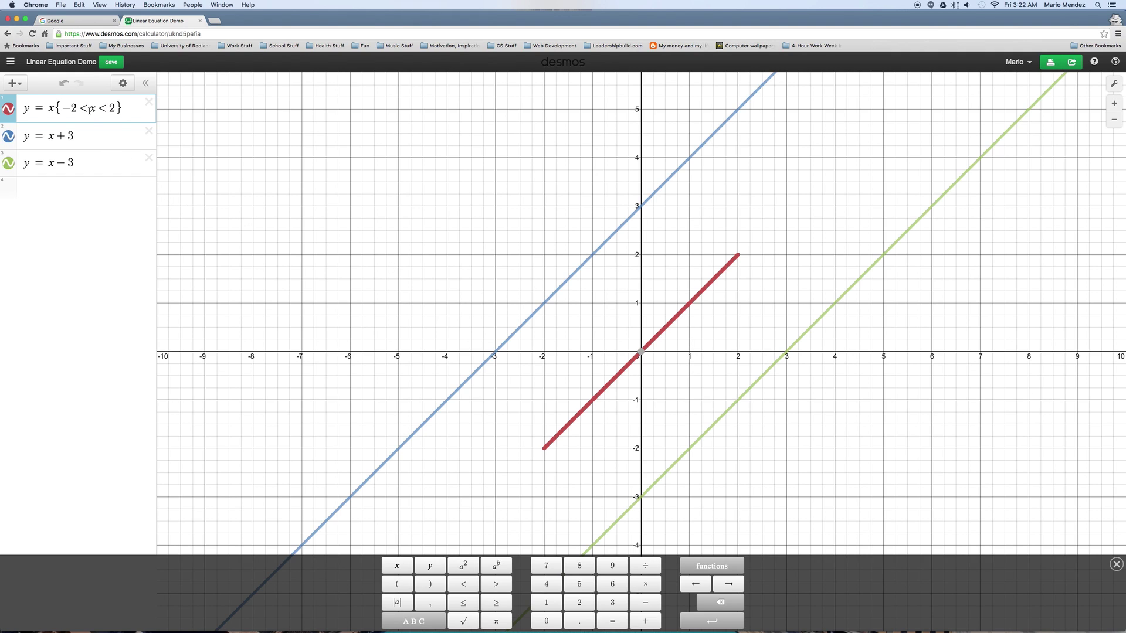
Add the restriction {−4 < x < 3} to the second line y = x + 3.
click(84, 138)
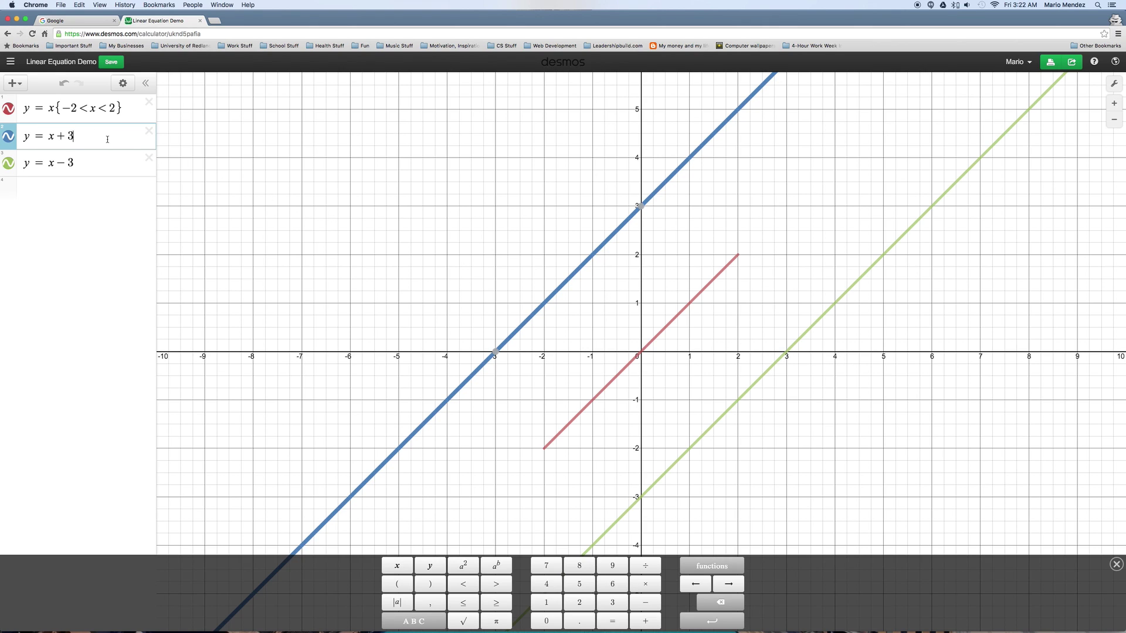
text({)
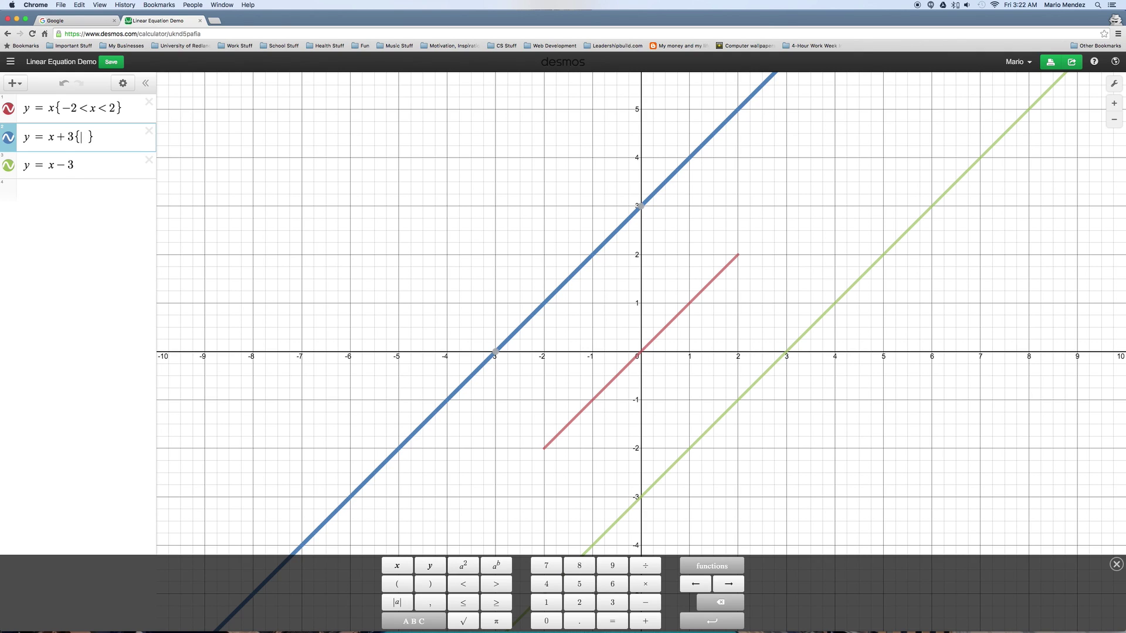
text(x)
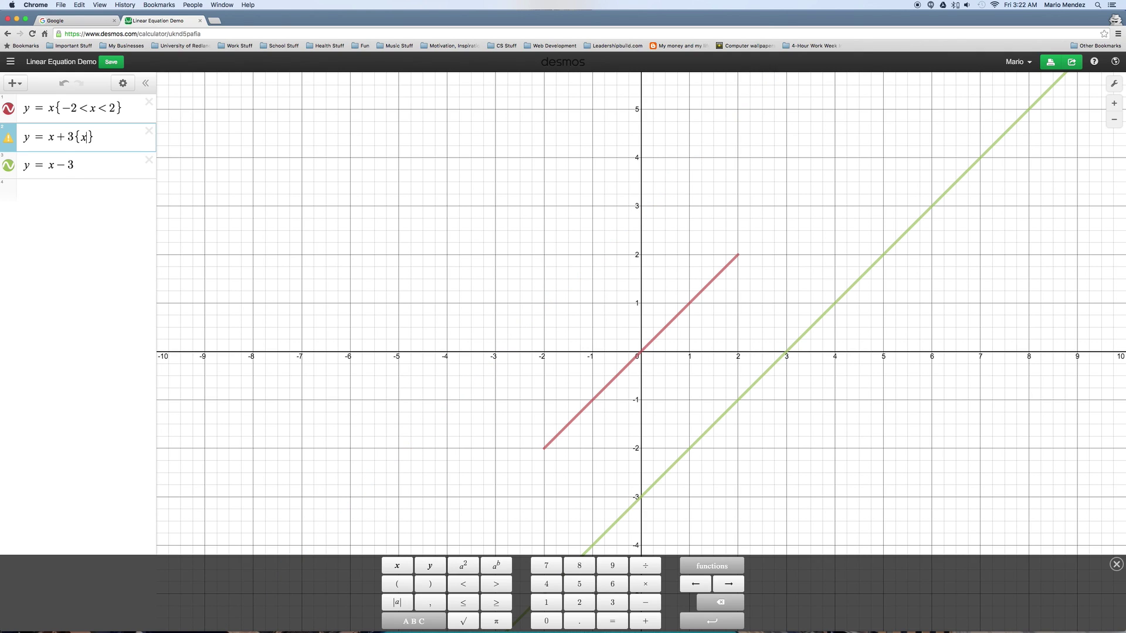
key(Left)
text(<x)
text(<)
text(-4<x<)
text(3)
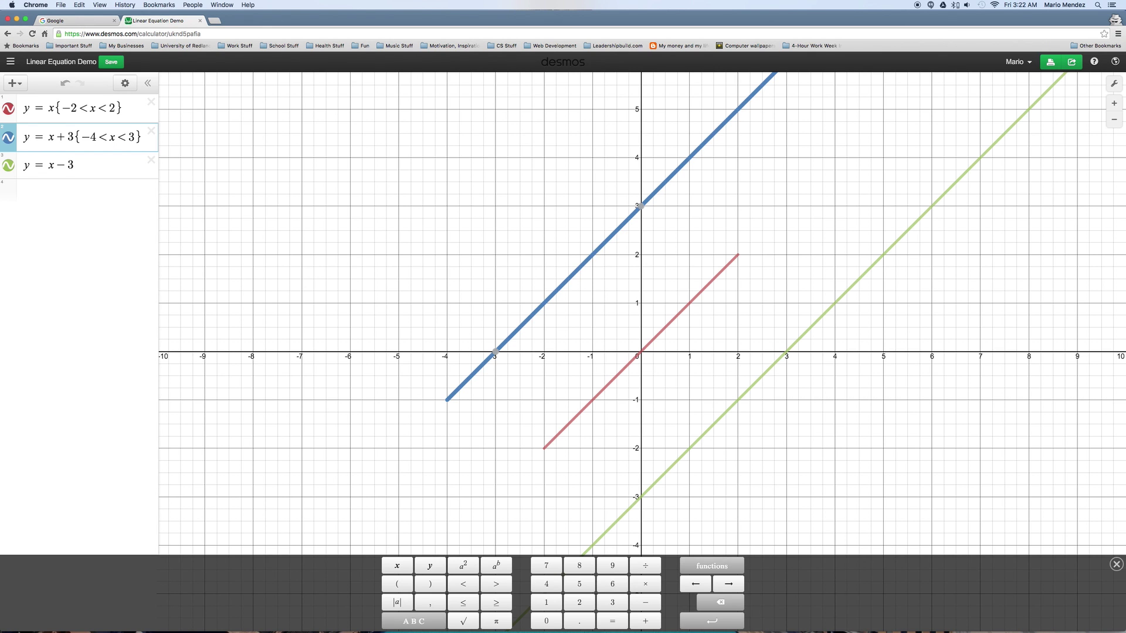
scroll(572, 222, down, 5)
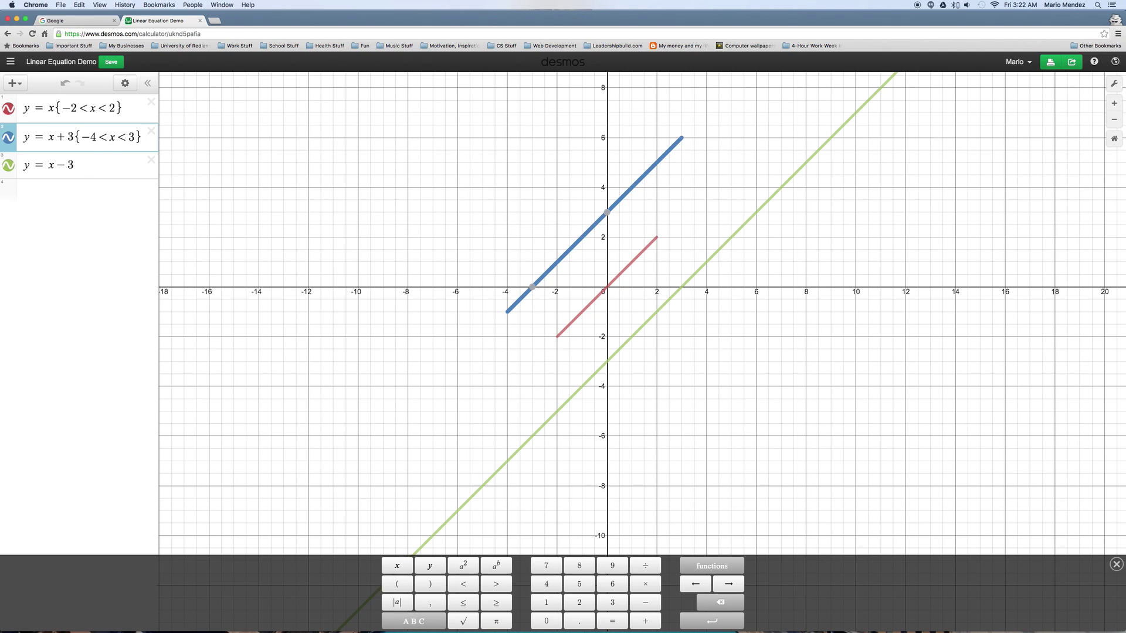
Try lower bounds 2, 3 and 12 on the second line's restriction, then clear it.
click(88, 136)
key(Delete)
text(2)
key(BackSpace)
text(3)
key(BackSpace)
text(12)
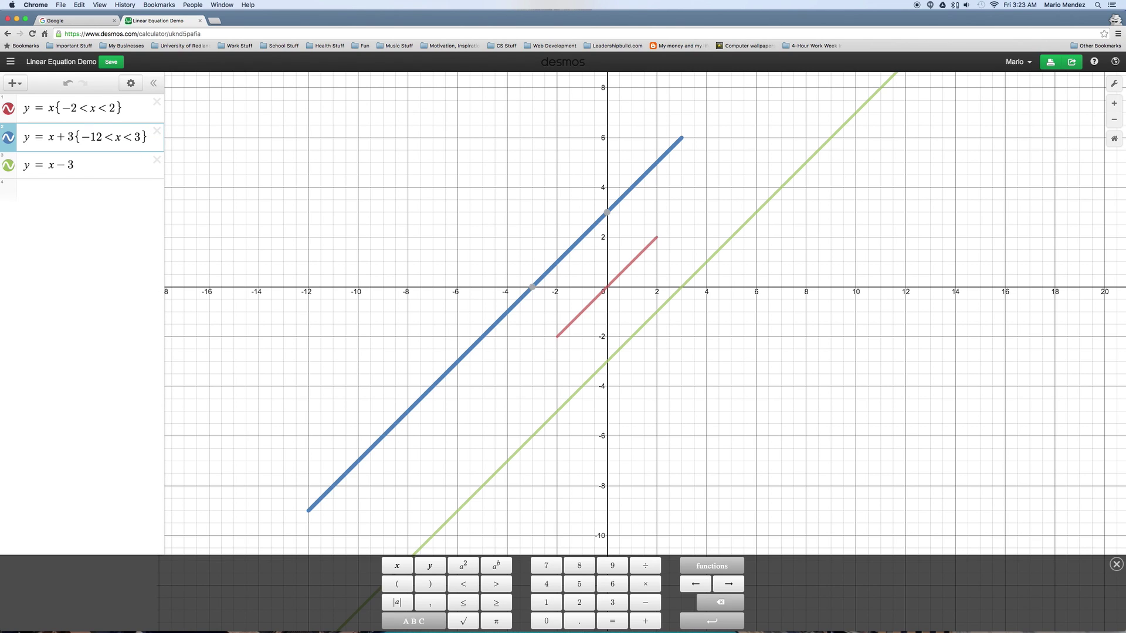
key(BackSpace)
key(BackSpace)
text(2)
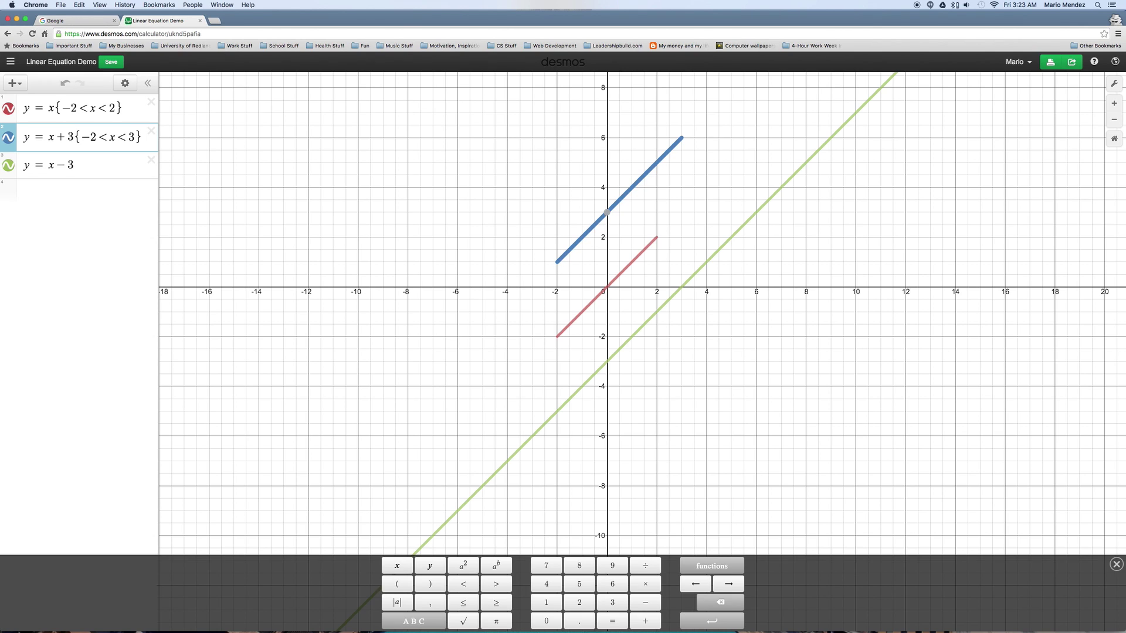
key(BackSpace)
text(3)
key(BackSpace)
Restore the −4 lower bound and restrict y = x − 3 to −8 < y < 7.
text(4)
click(96, 168)
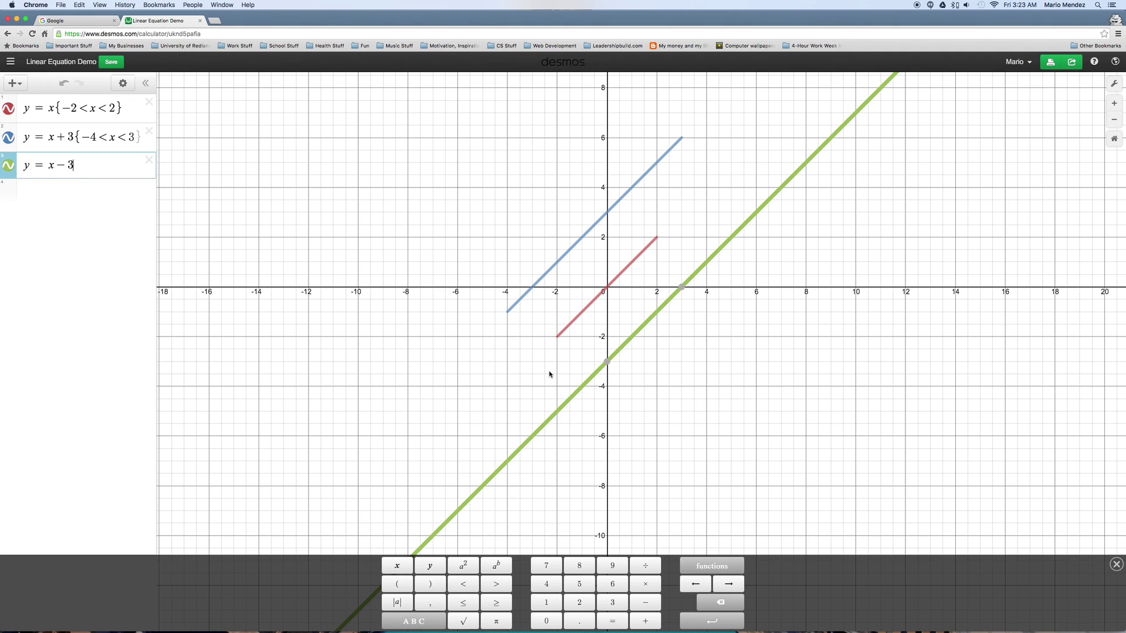
text({)
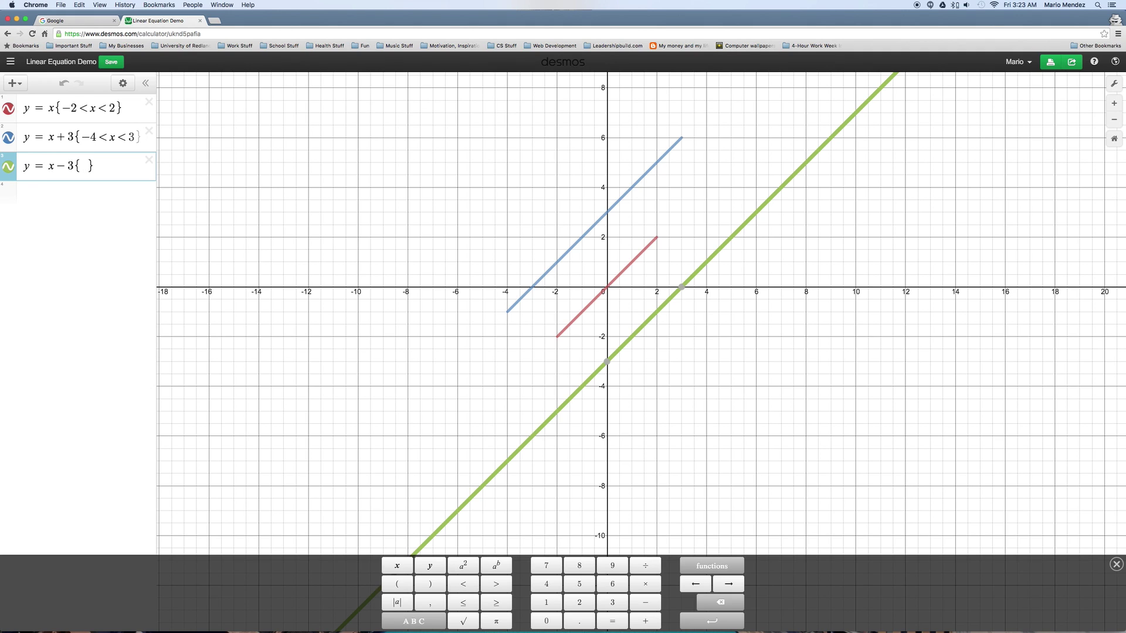
text(y)
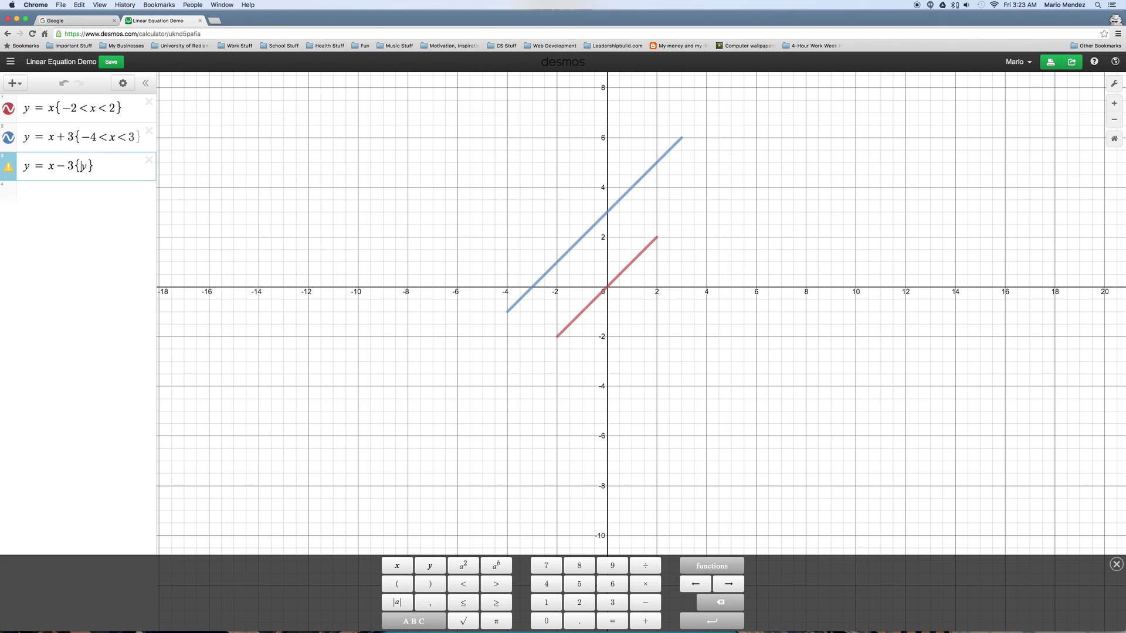
text(<)
text(<)
text(-8)
text(7)
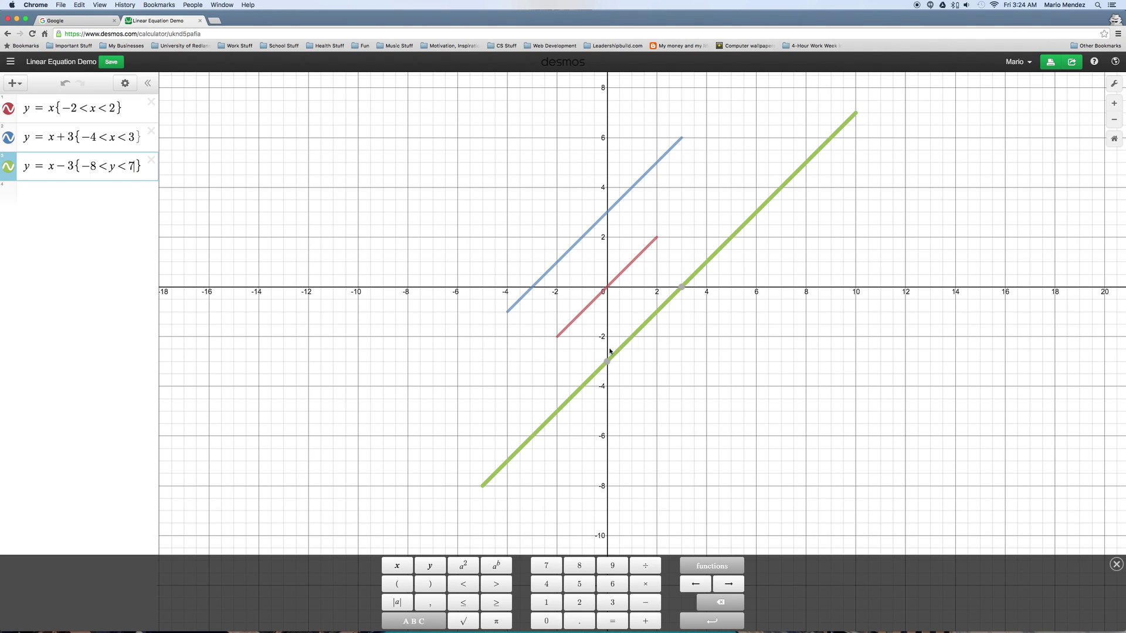
click(856, 114)
click(856, 114)
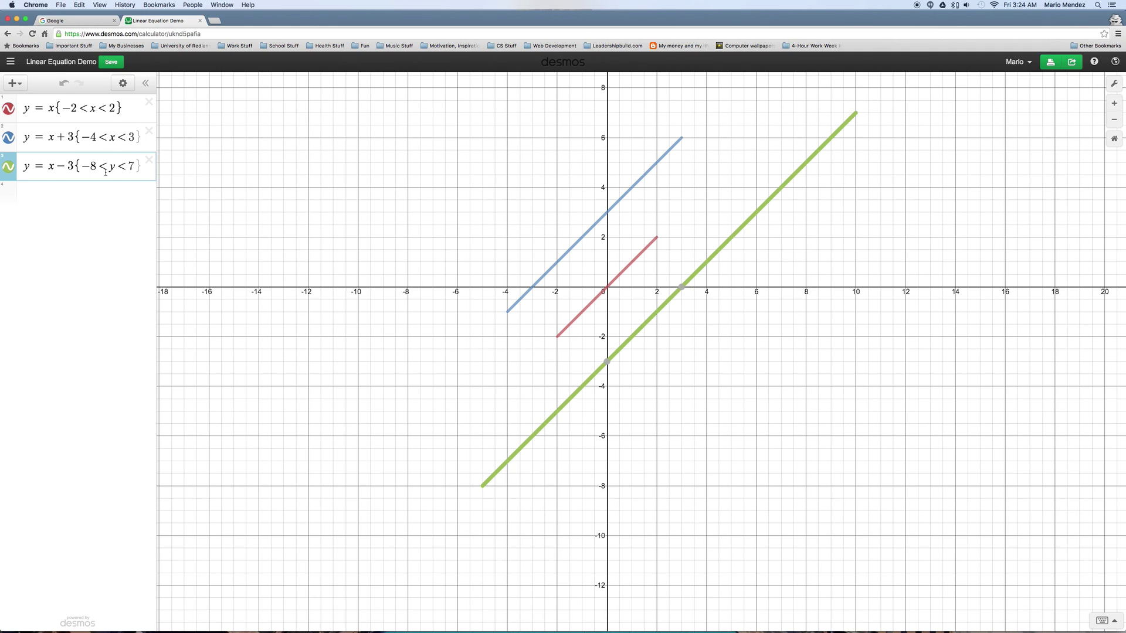
Undo a deletion of the third expression and start a new row with y =.
click(149, 159)
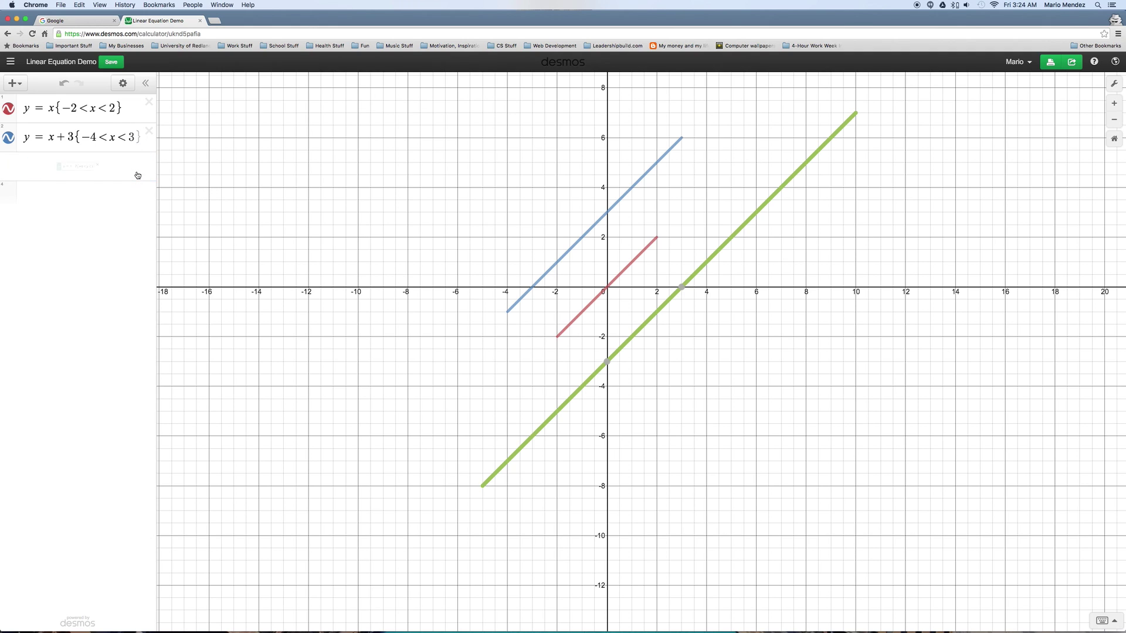
key(ctrl+z)
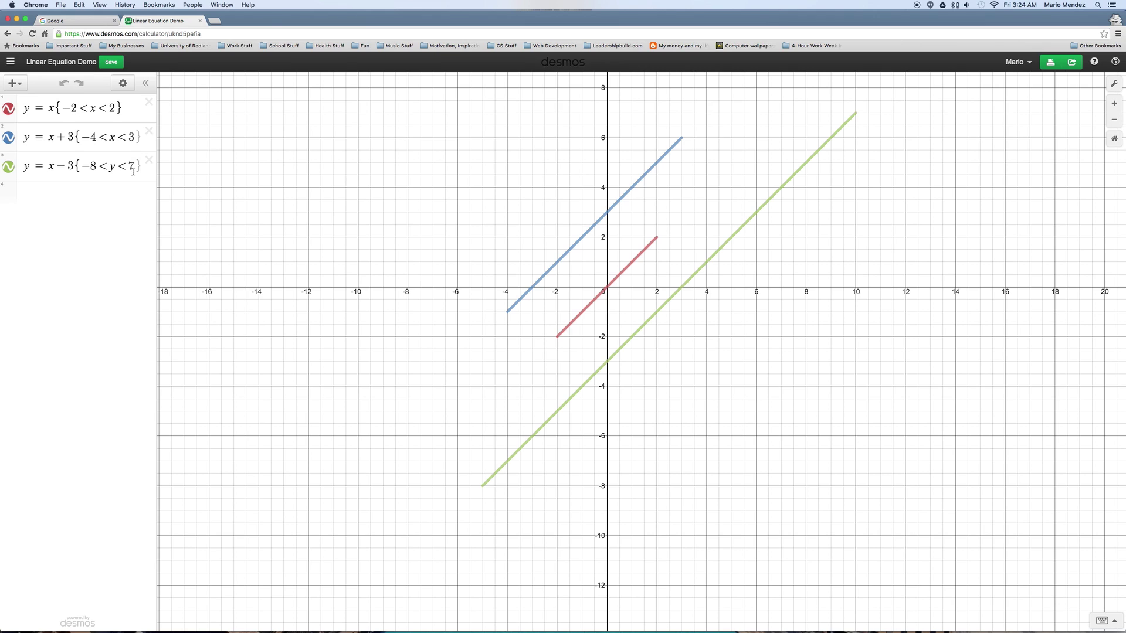
click(123, 168)
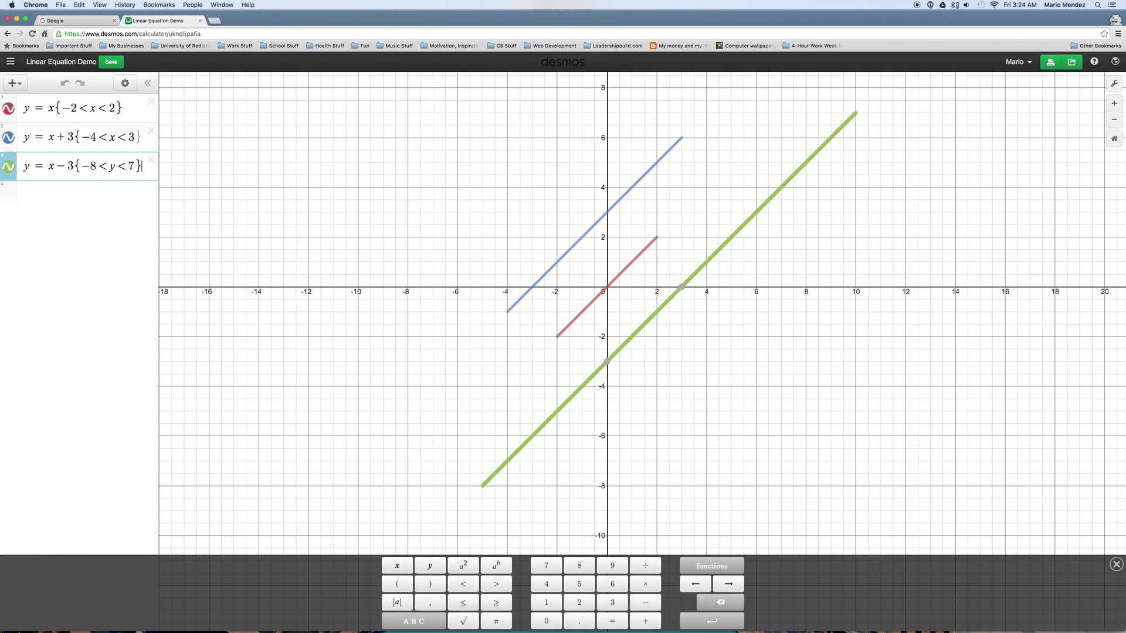
key(Return)
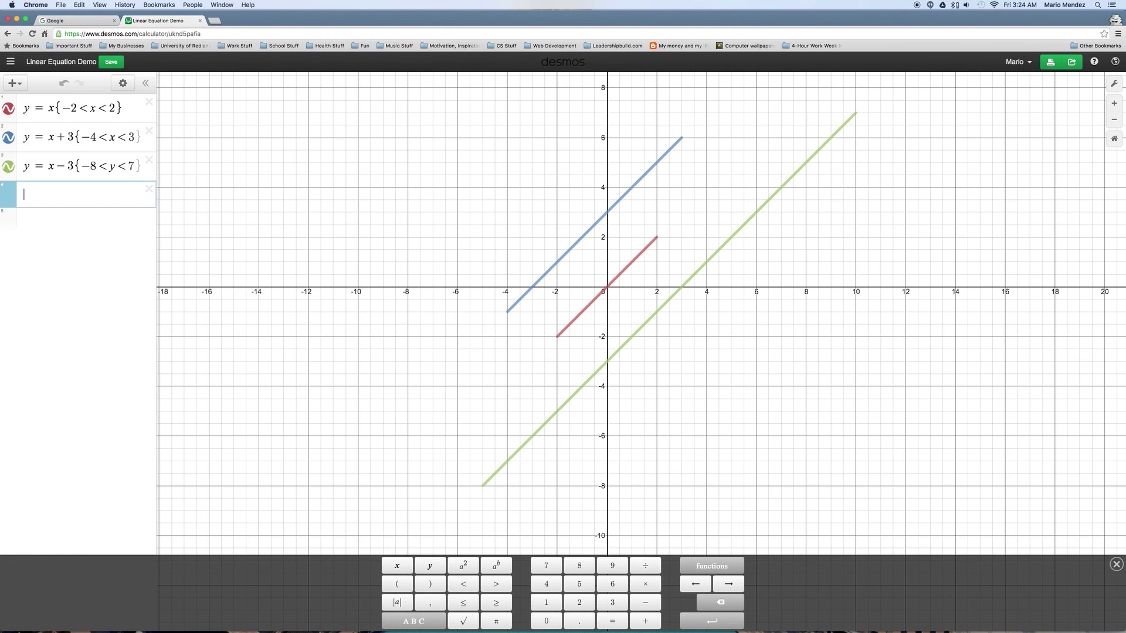
text(y =)
Replace the y = row with 'square' and add a vertical line set to x = 3.
key(BackSpace)
key(BackSpace)
text(square)
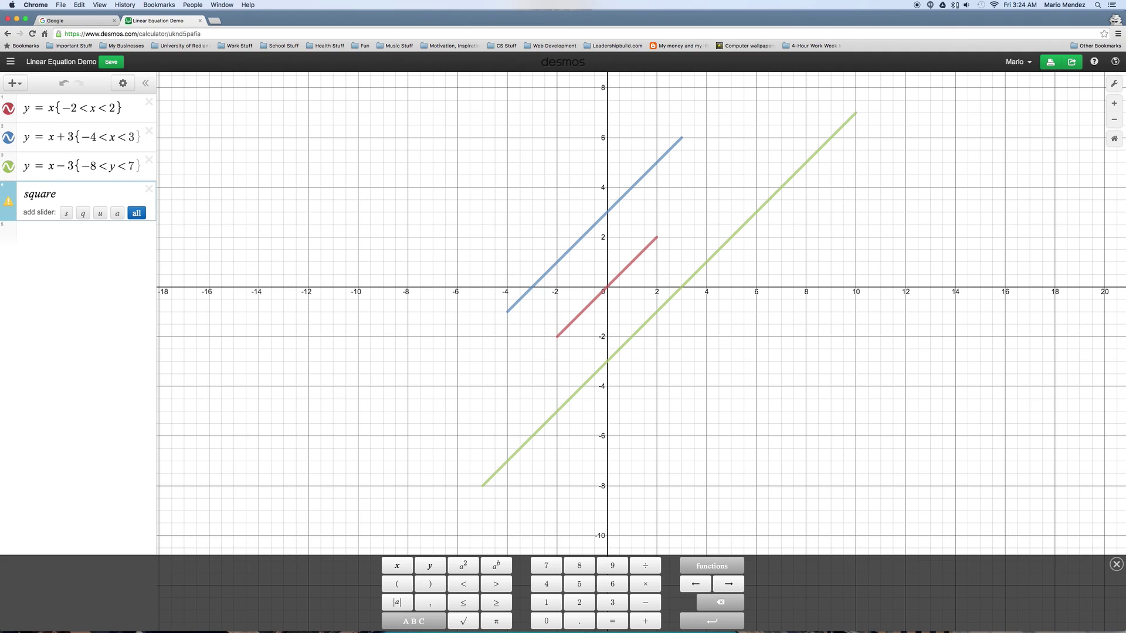
key(Return)
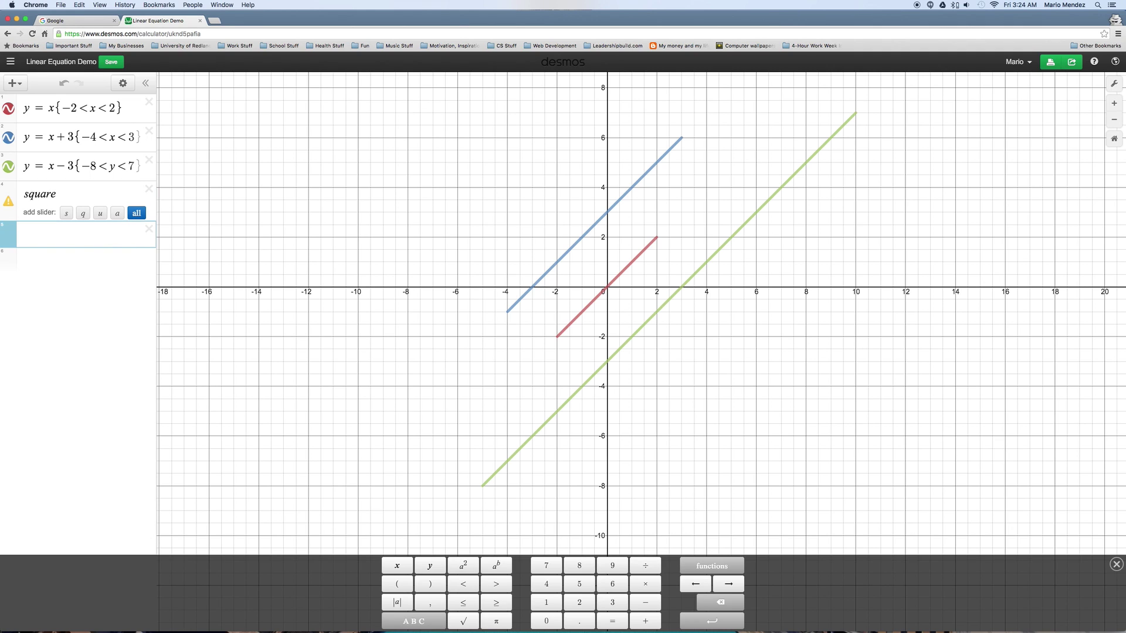
text(x=5)
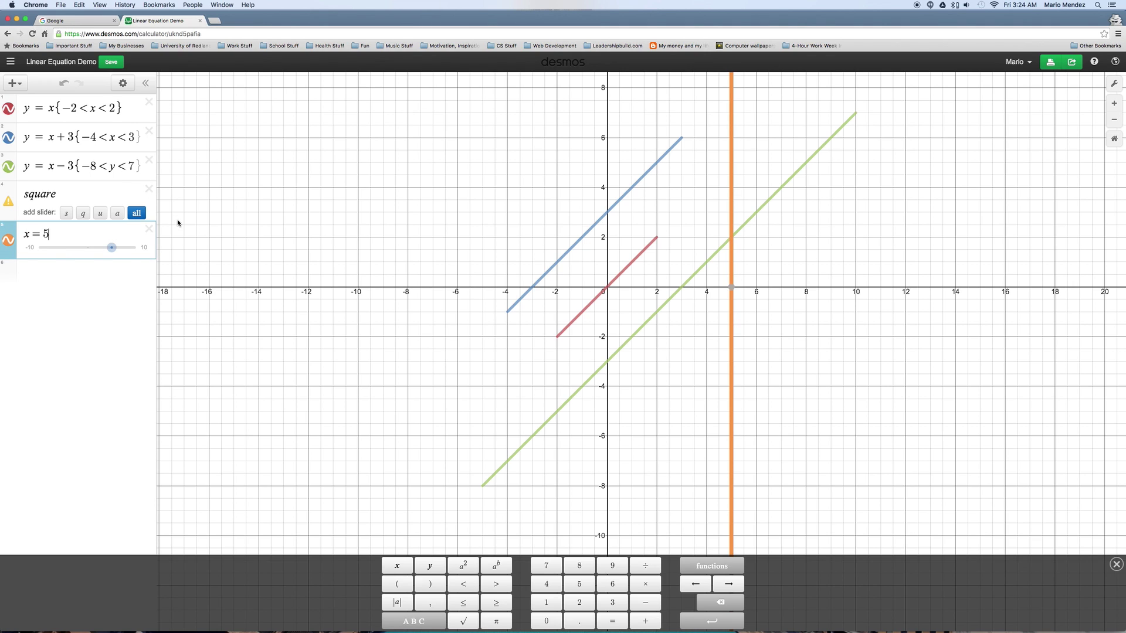
click(113, 248)
mouse_move(114, 251)
mouse_down()
mouse_move(52, 249)
mouse_move(102, 248)
mouse_up()
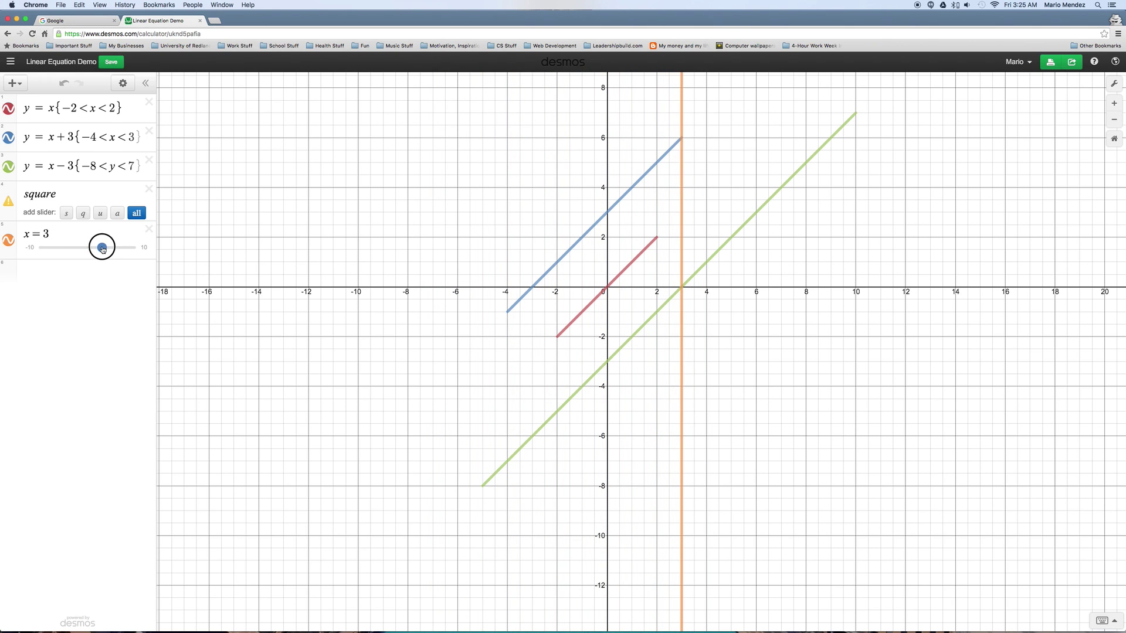
click(70, 234)
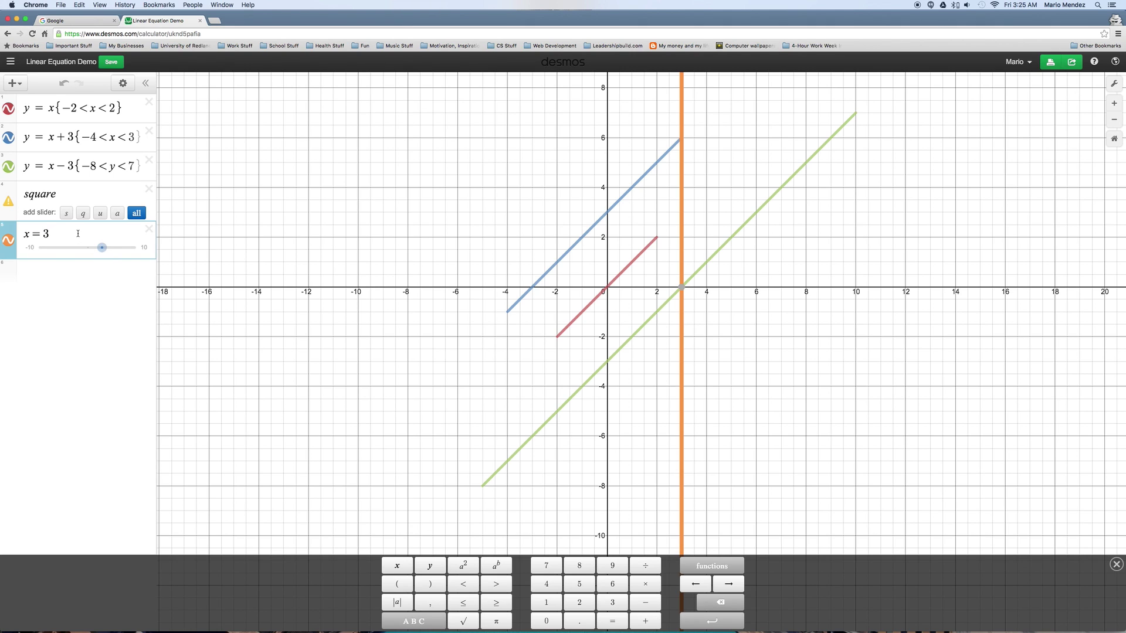
text({)
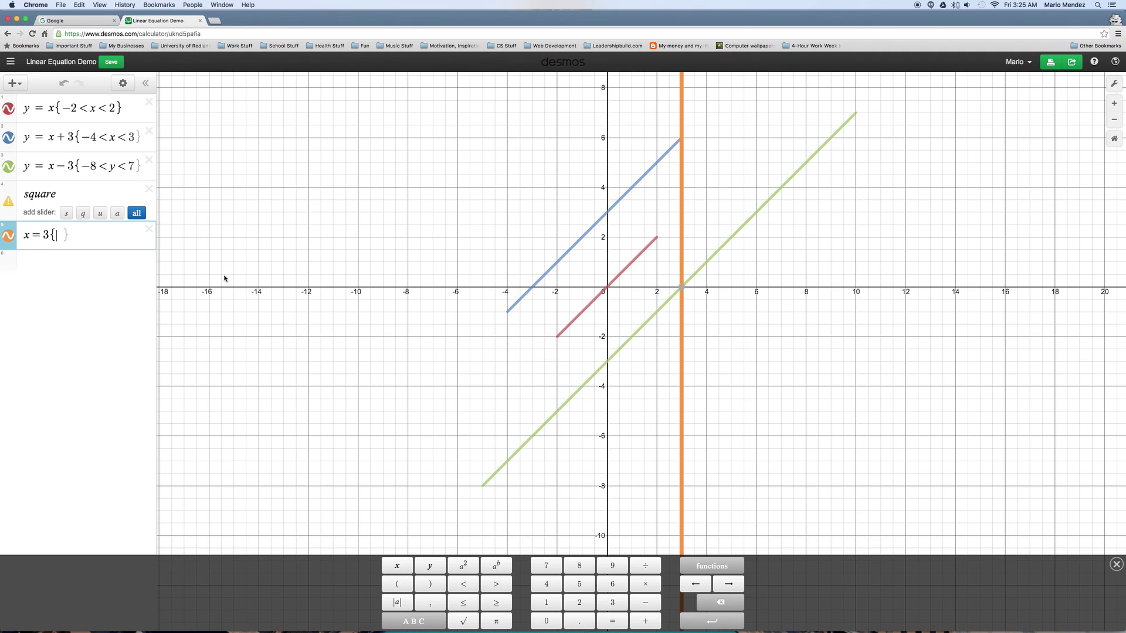
Remove the empty braces and drag the vertical line to x = −8.
click(51, 235)
click(70, 235)
key(BackSpace)
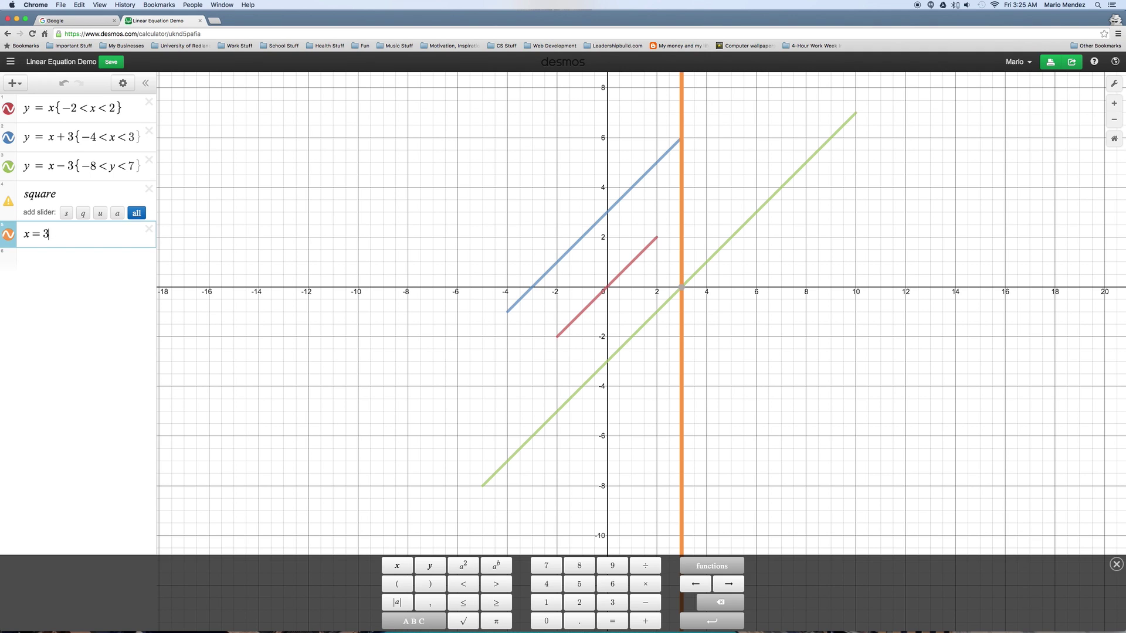
drag(102, 247, 50, 246)
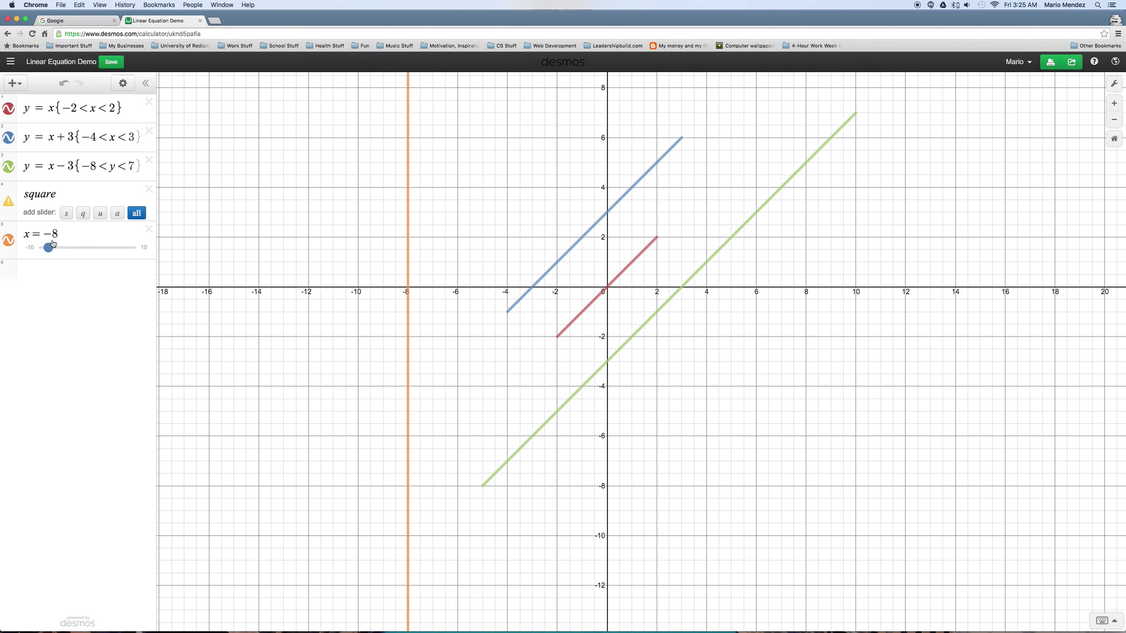
click(58, 235)
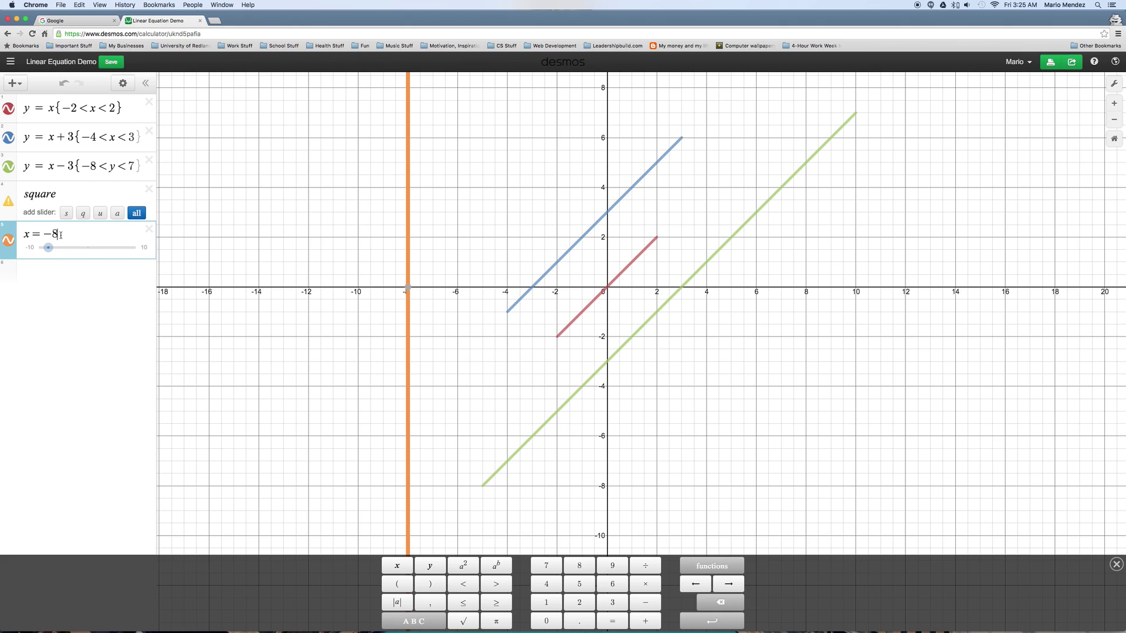
click(404, 290)
Limit the vertical line x = −8 to −6 < y < 6.
text({)
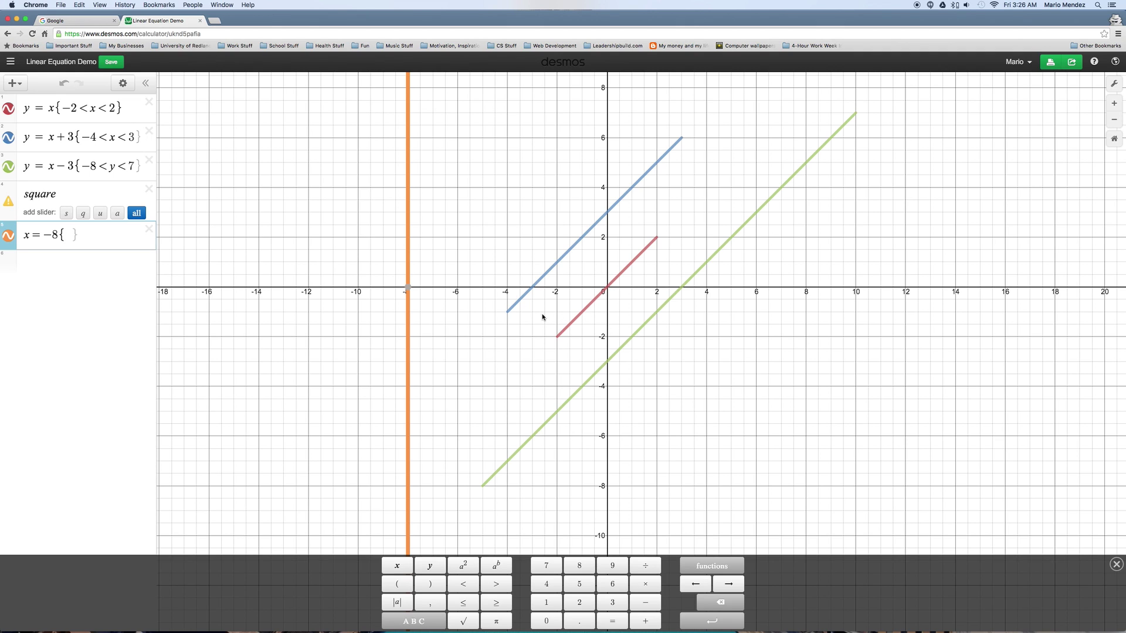
text(y<)
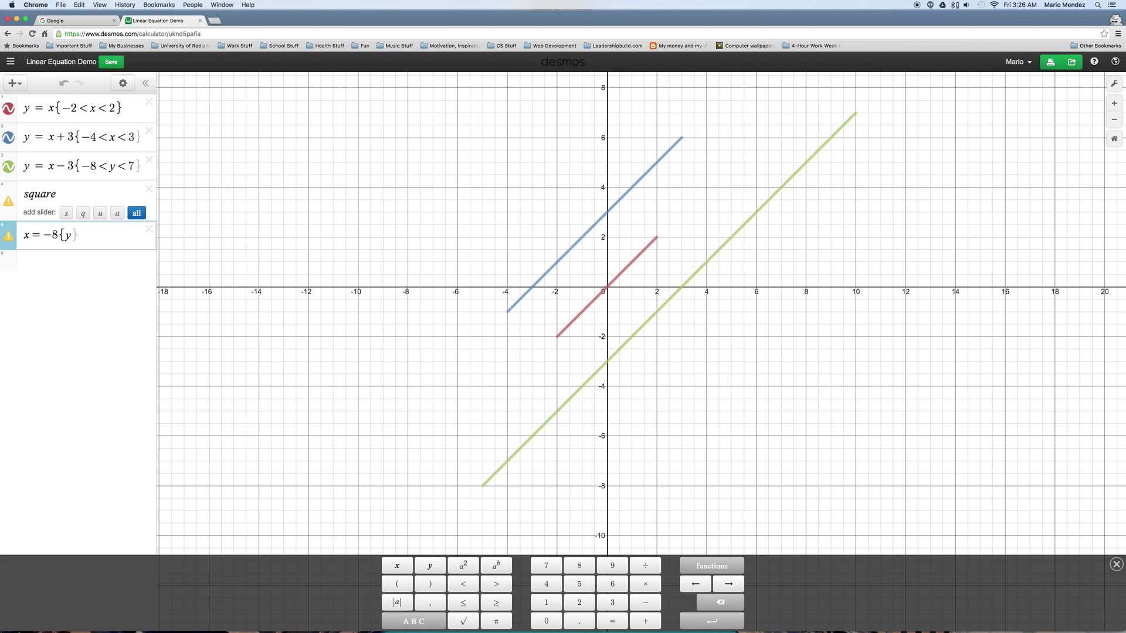
text(<)
text(-6)
text(6)
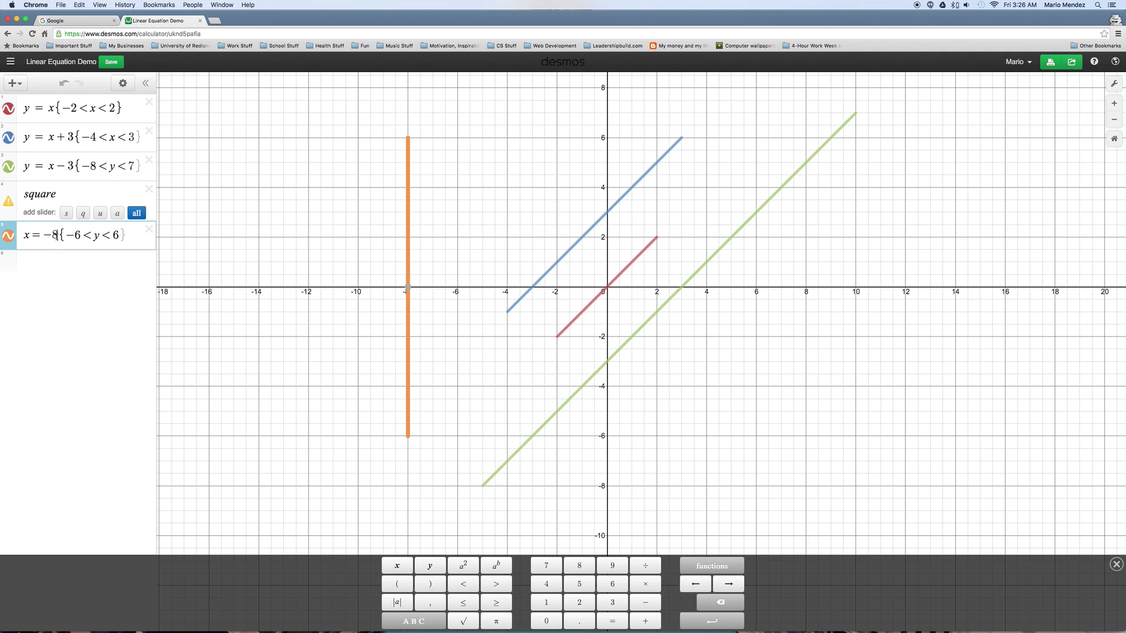
Correct the x = −8 restriction to −6<y<6 and start a new expression row.
click(98, 235)
key(BackSpace)
text(x)
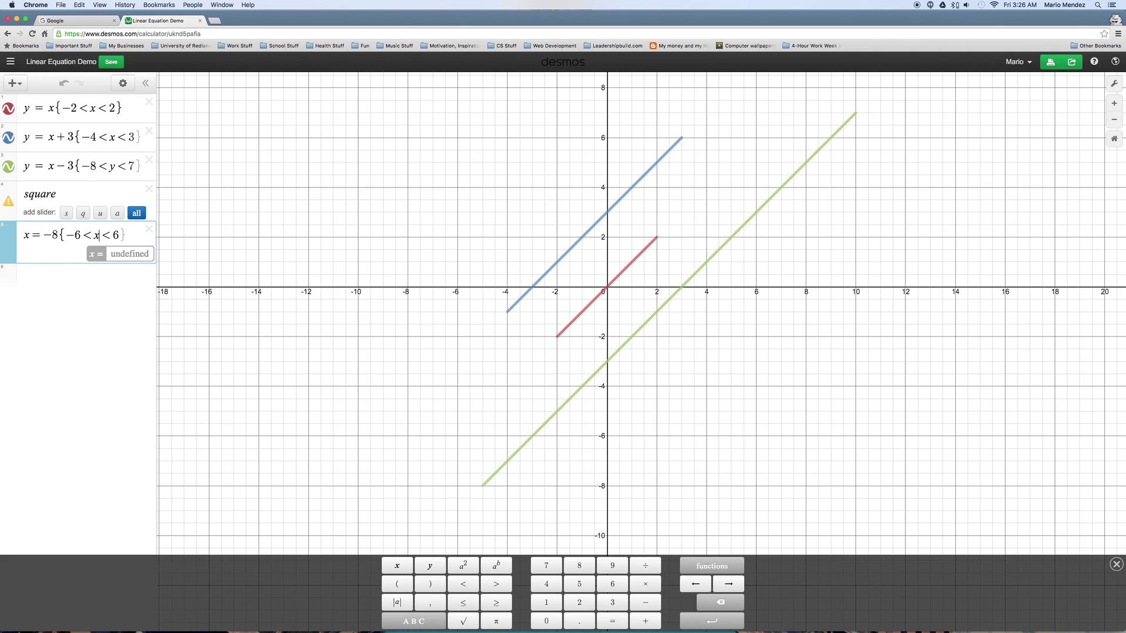
key(BackSpace)
text(y)
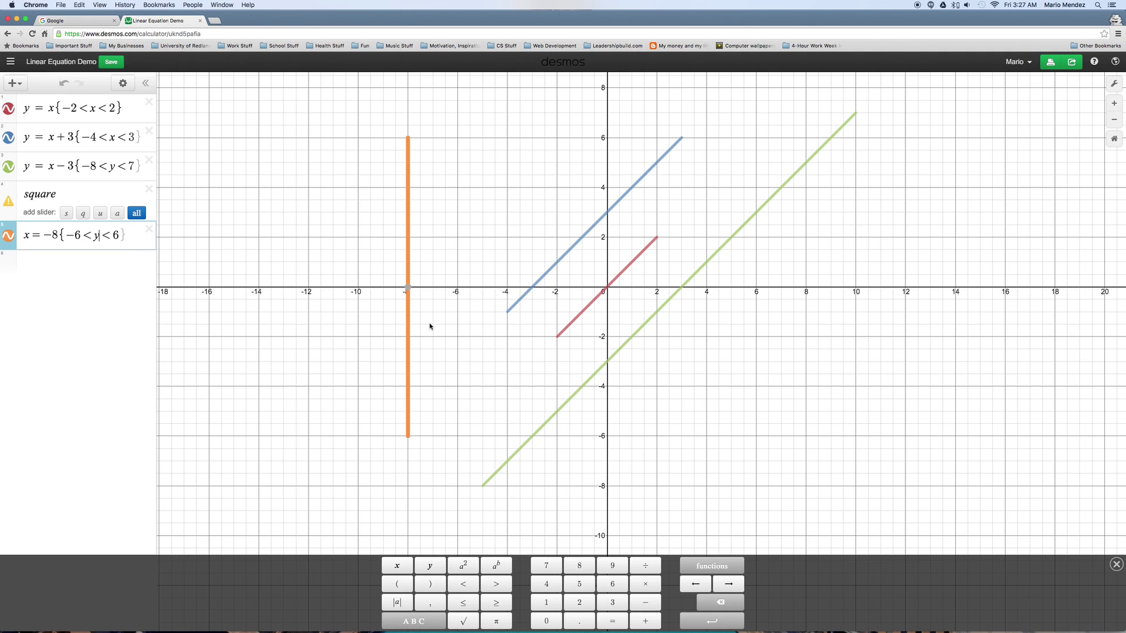
click(107, 235)
key(Return)
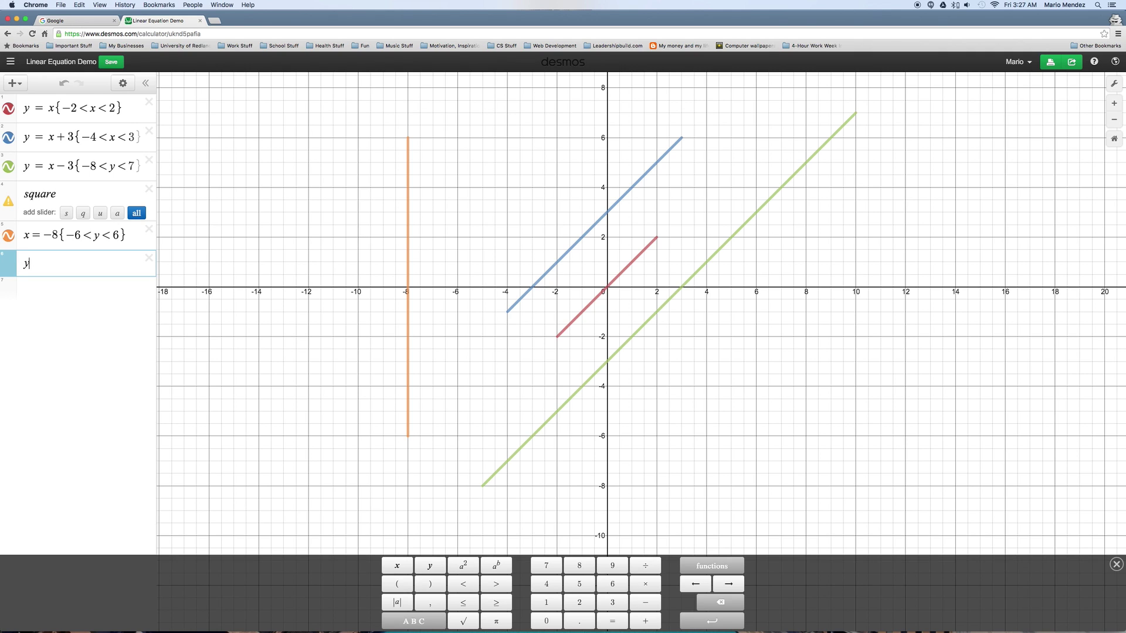
Enter y = 2 and drag its slider down to −10, then back up to y = −6.
text(=2)
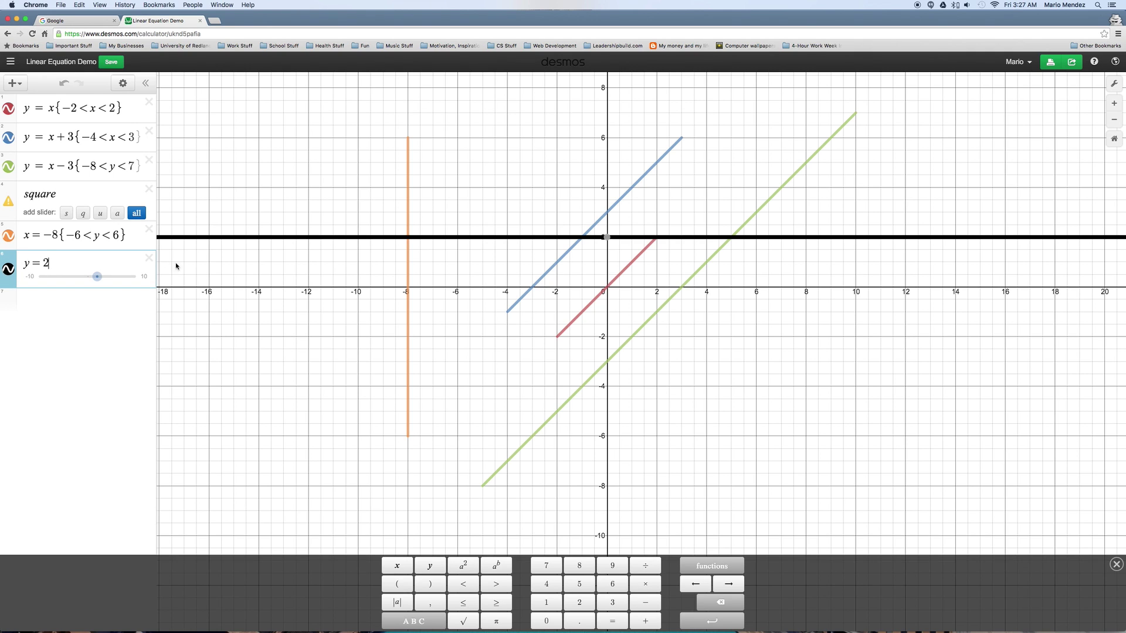
click(98, 276)
drag(98, 282, 39, 281)
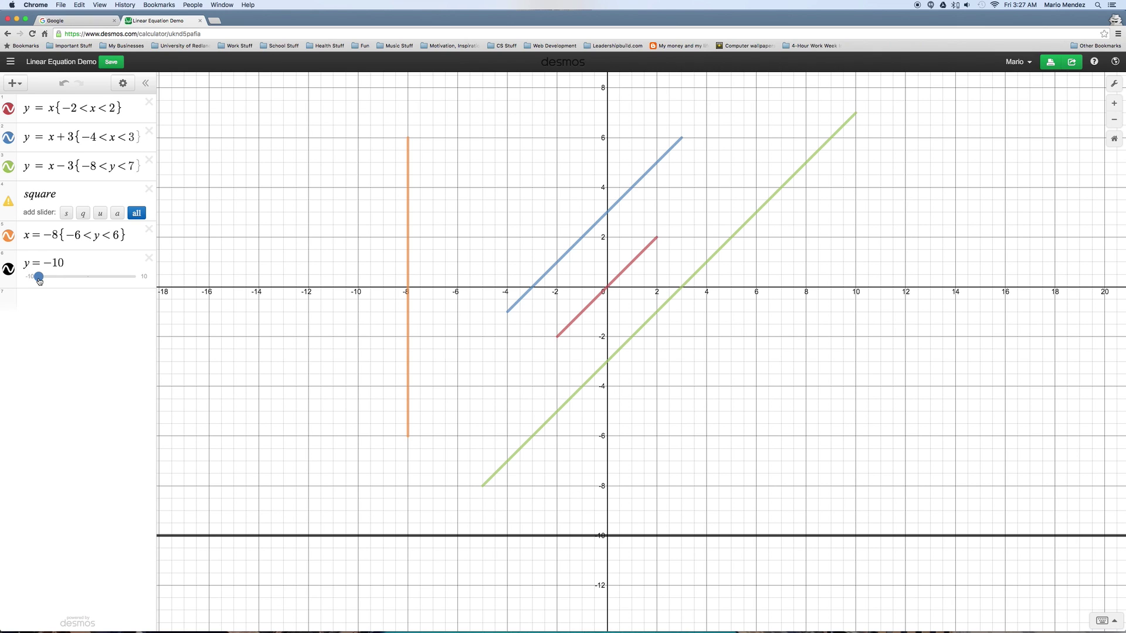
click(80, 264)
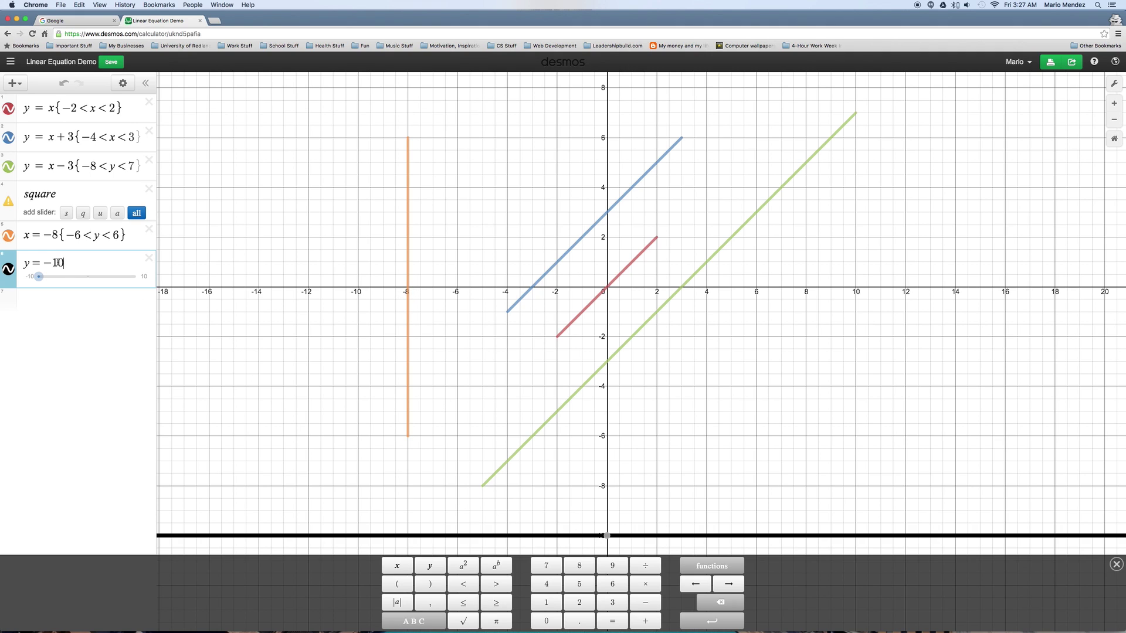
drag(39, 277, 58, 277)
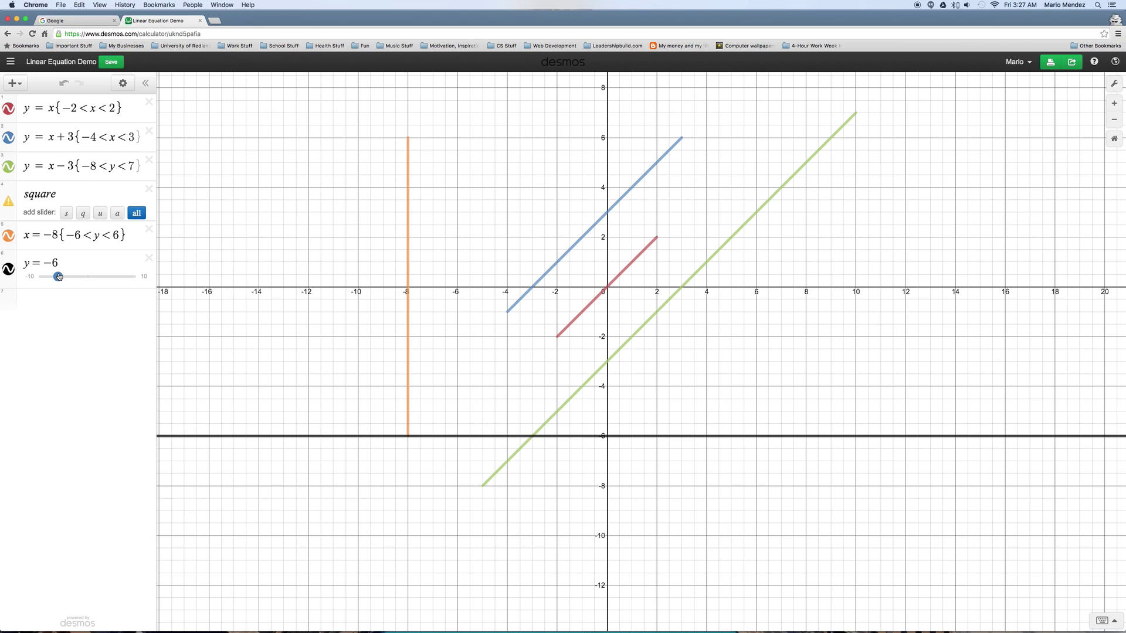
click(71, 262)
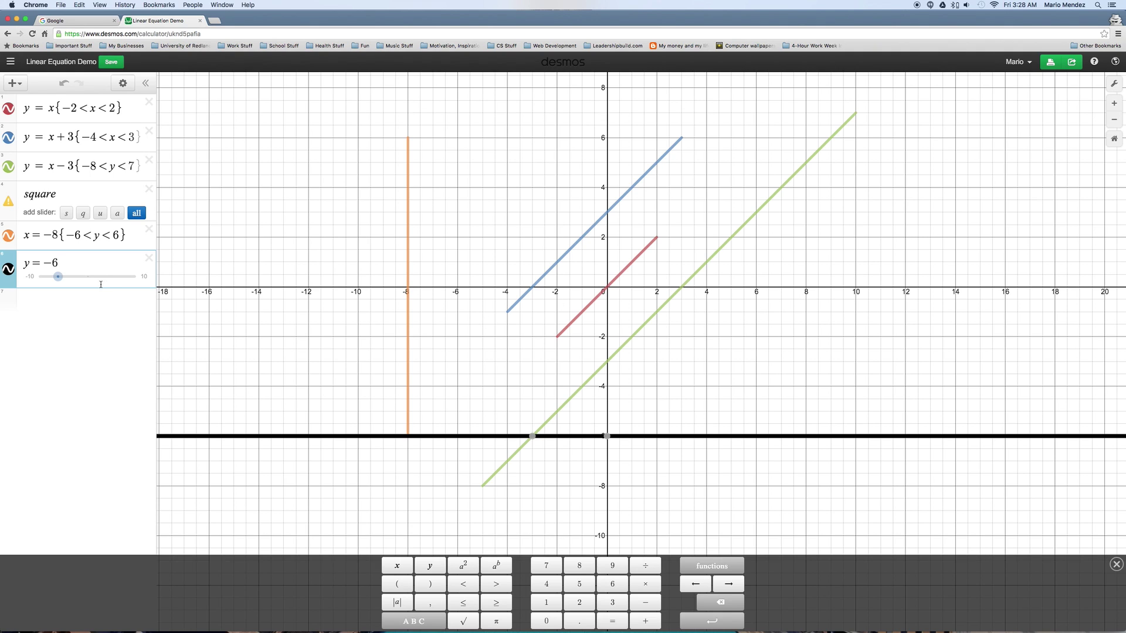
Restrict y = −6 to −8<x<8 and begin a new y expression below it.
text({)
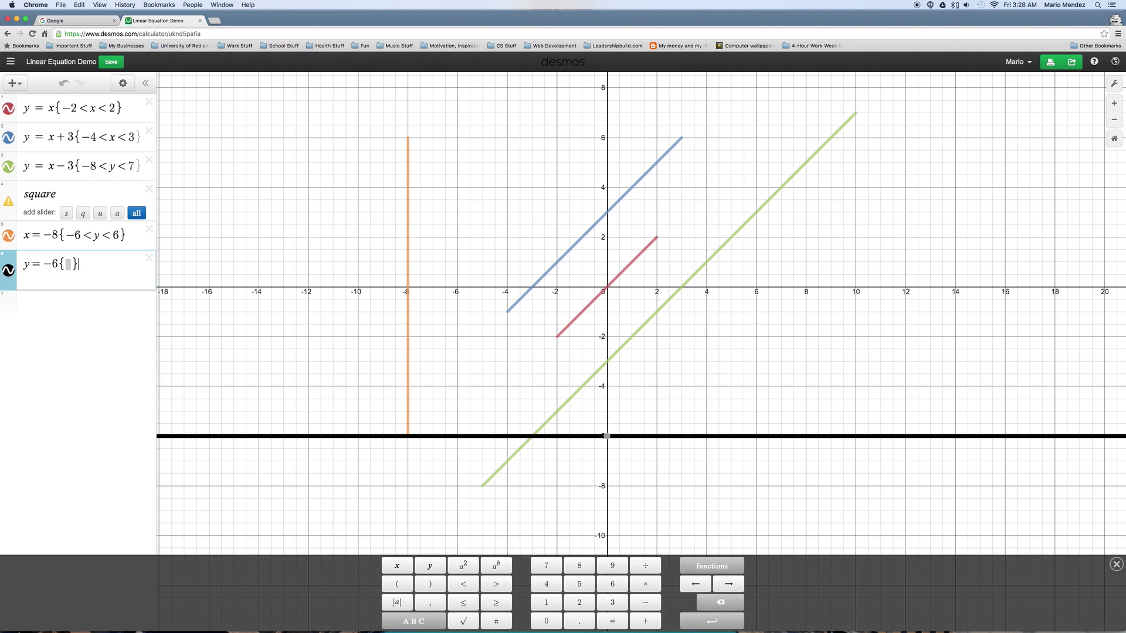
text(x)
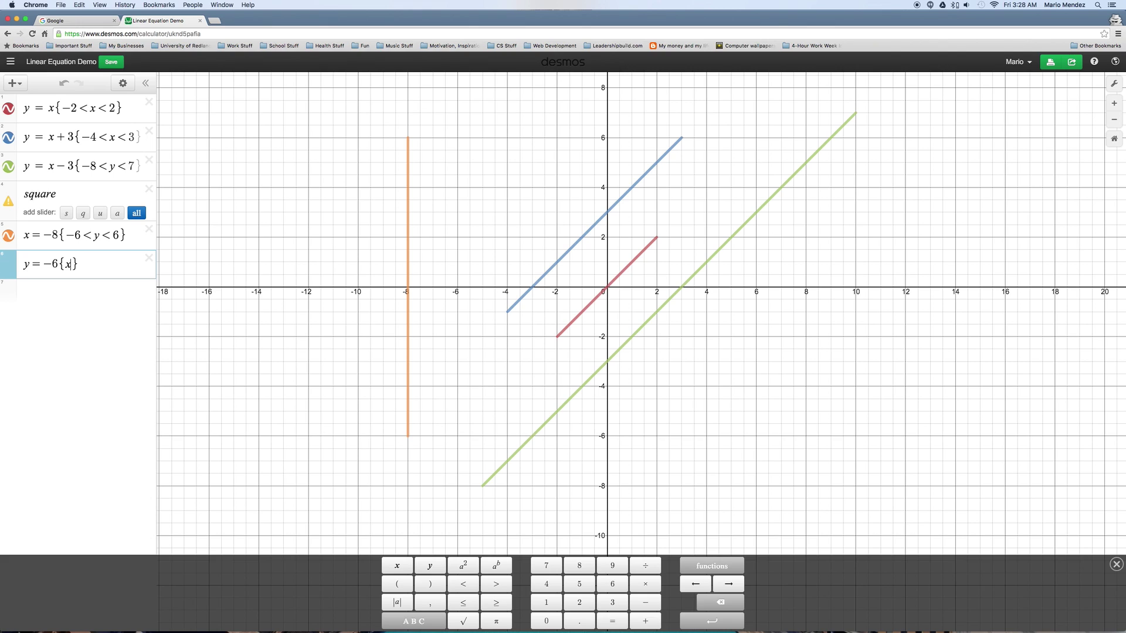
key(Left)
text(<)
key(Right)
text(<)
text(-8)
text(8)
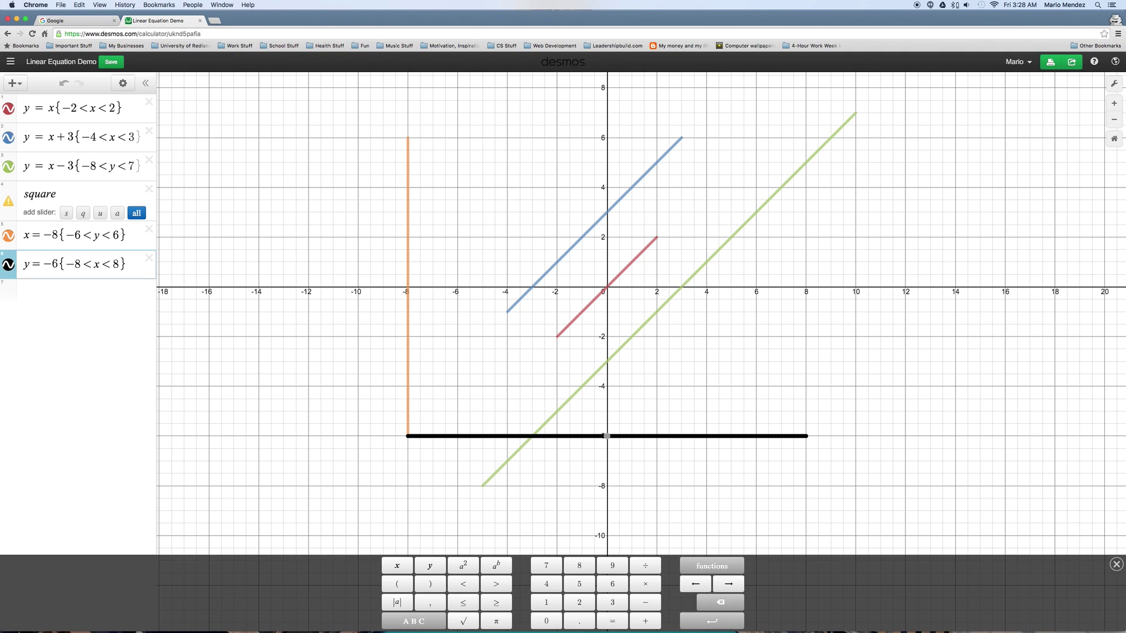
key(Return)
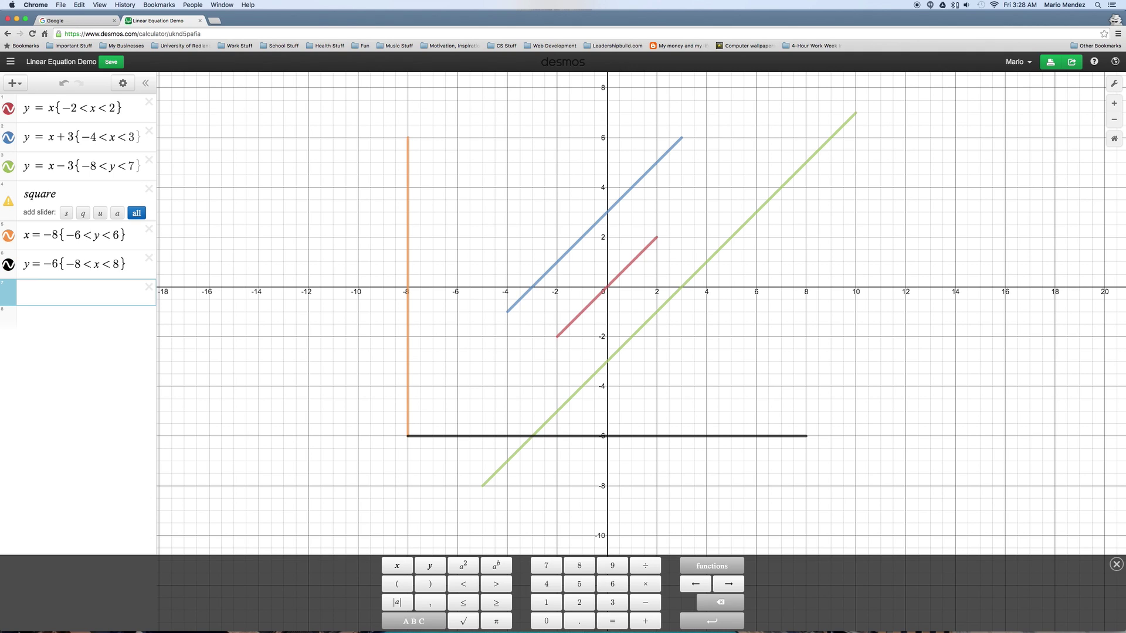
text(y = −)
Create a horizontal line and slide it to y = 6.
text(6)
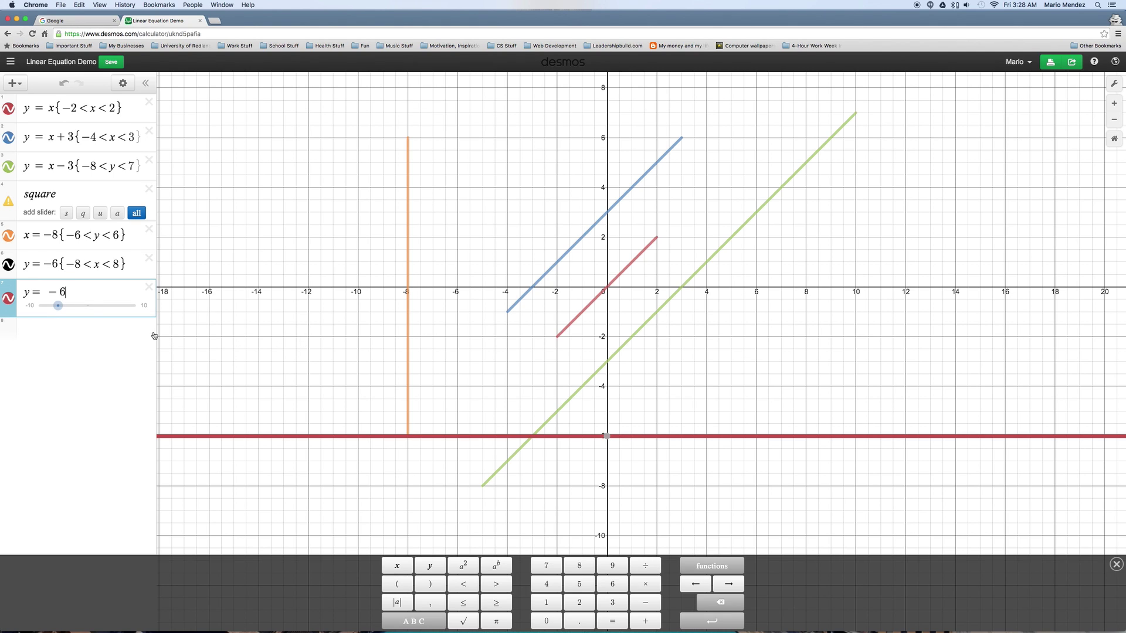
drag(63, 309, 116, 305)
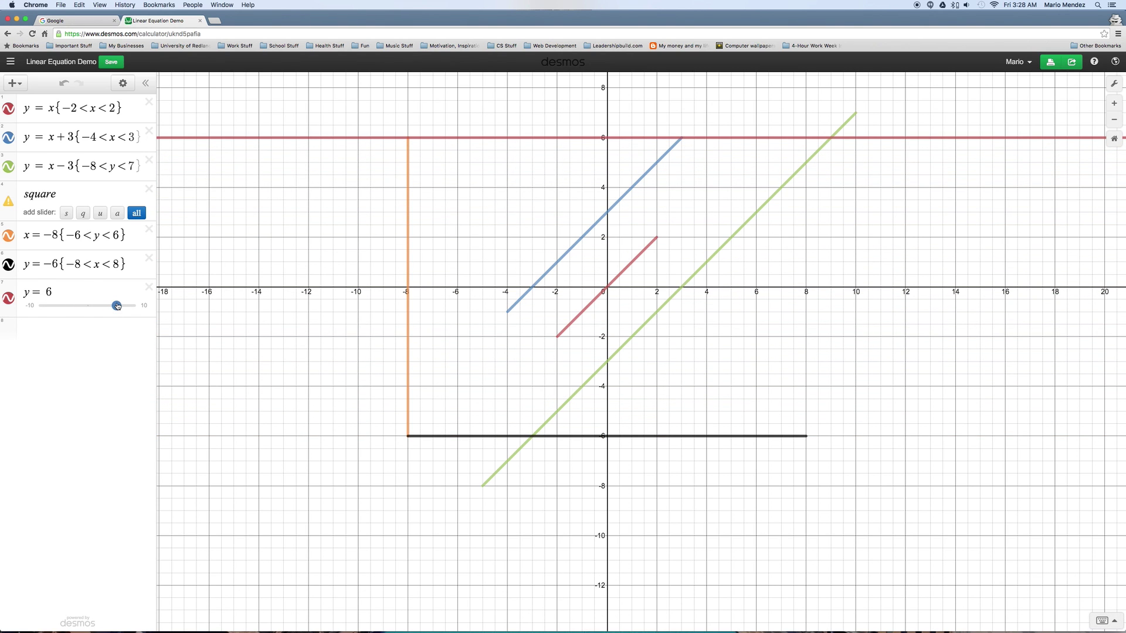
click(71, 290)
Restrict y = 6 to −8<x<8, then hide and reshow the red line to check it.
text({)
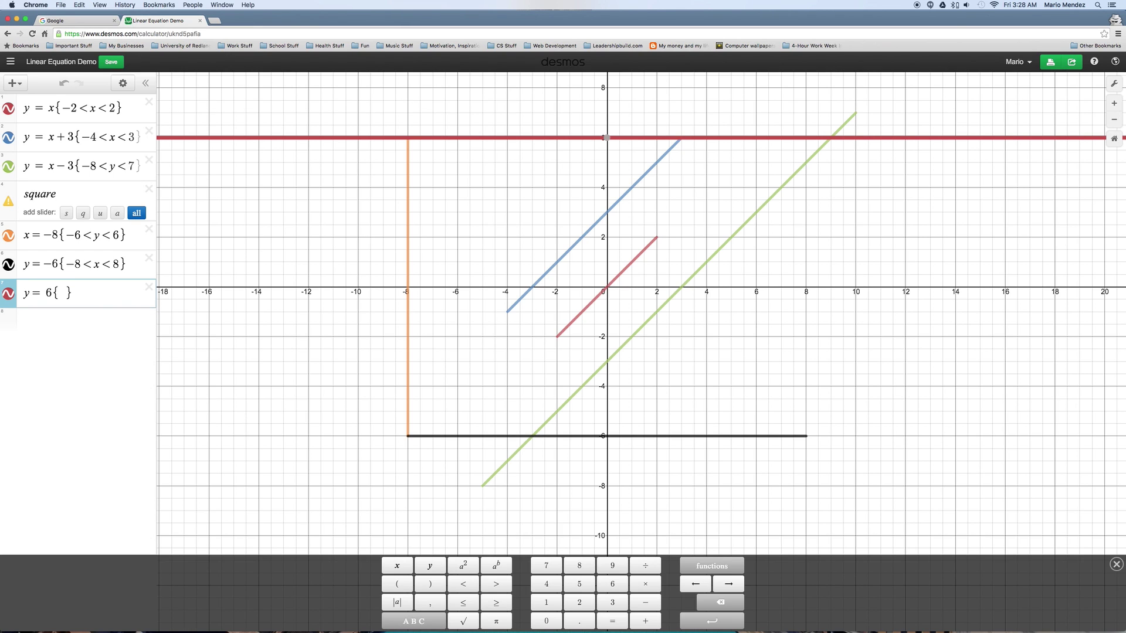
text(-)
text(8)
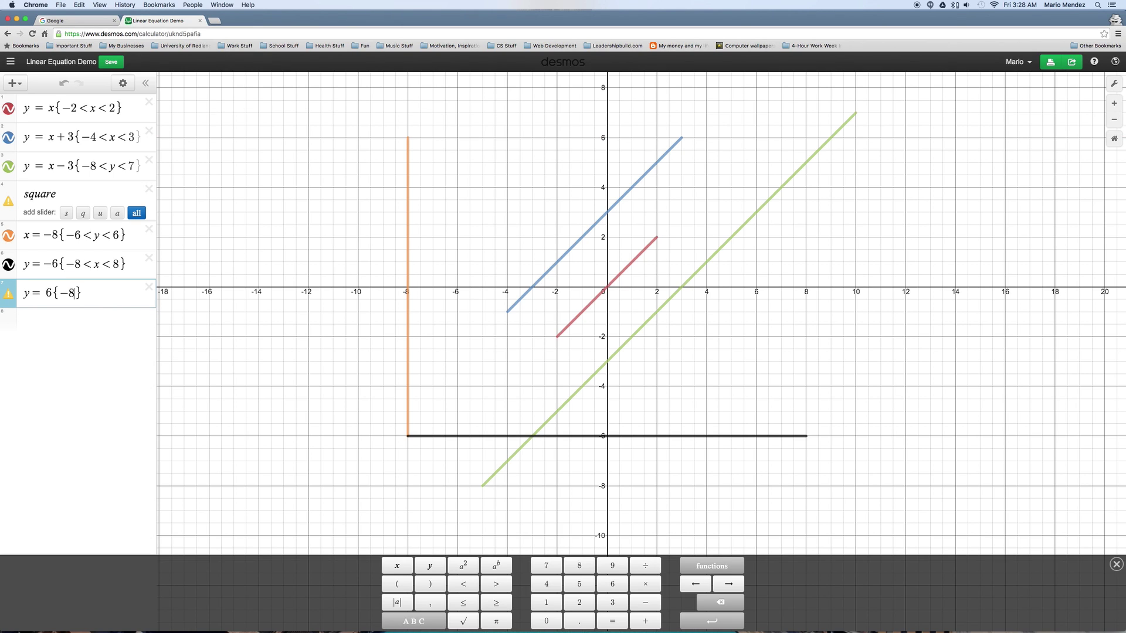
key(BackSpace)
key(BackSpace)
text(x<)
key(Left)
key(Left)
text(<)
key(Left)
text(-8)
text(8)
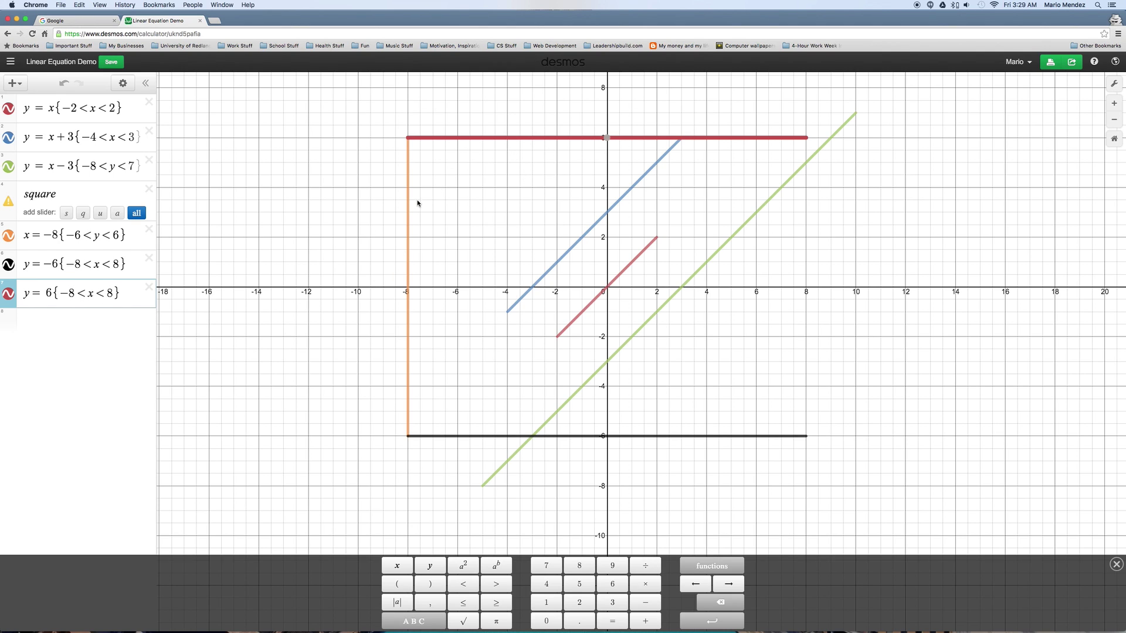
click(7, 298)
click(8, 297)
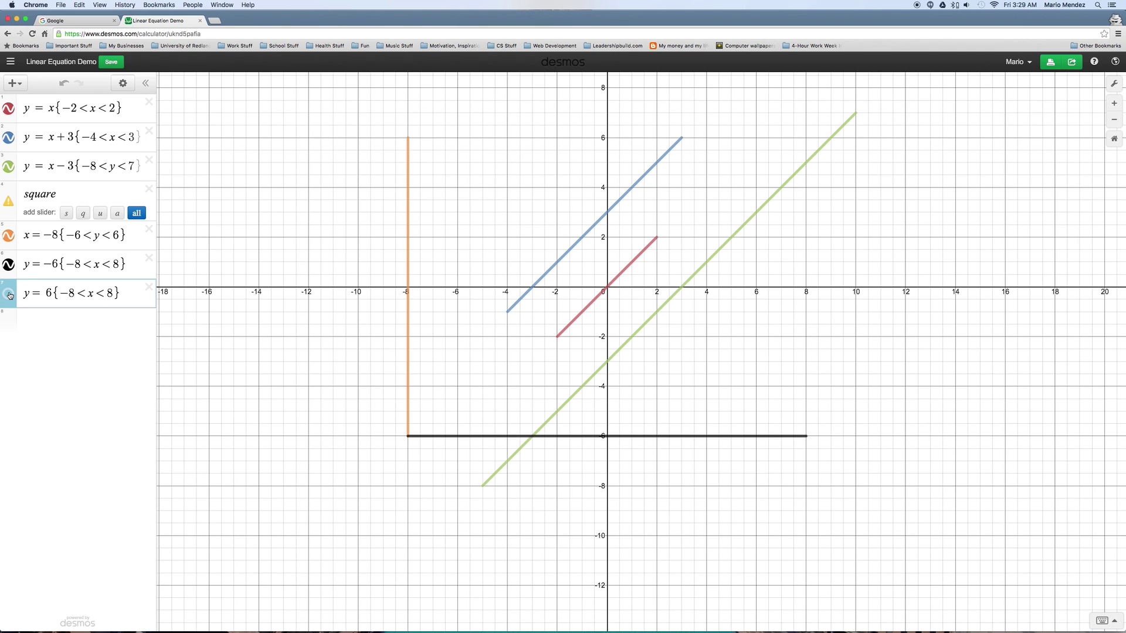
click(8, 296)
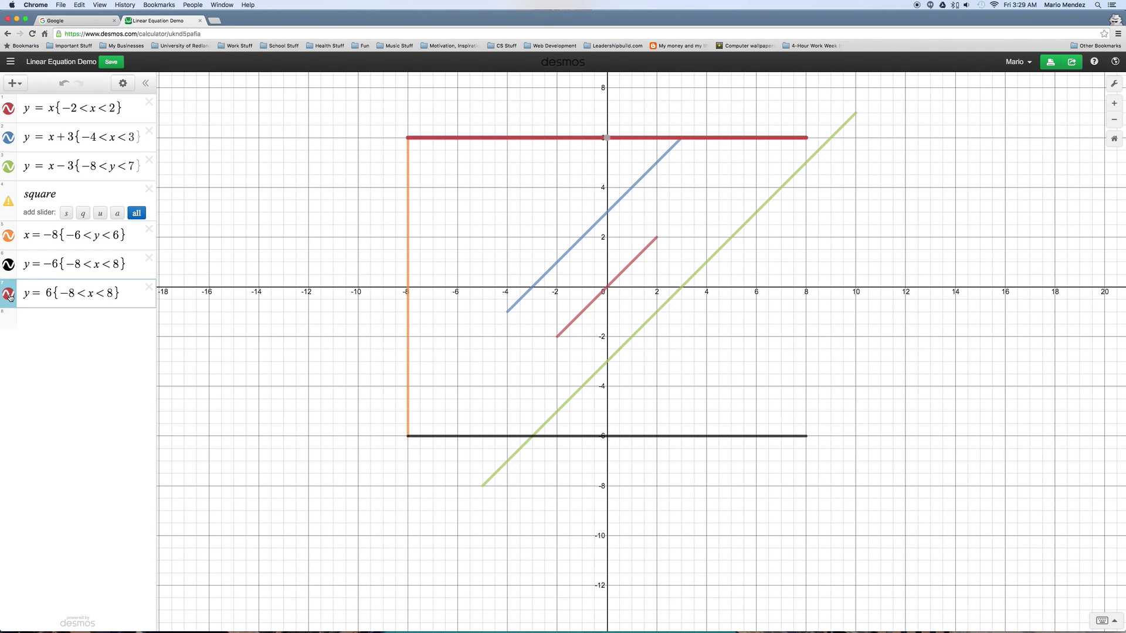
Recolour x = −8, y = −6 and y = 6 with the blue swatch in Edit List mode.
click(122, 84)
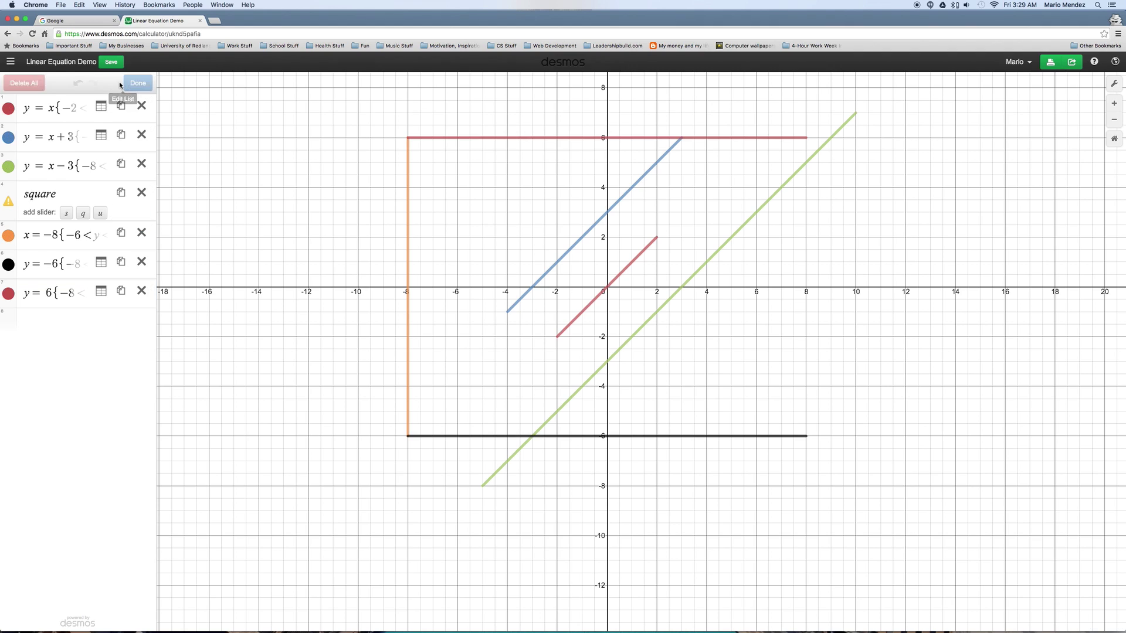
click(6, 239)
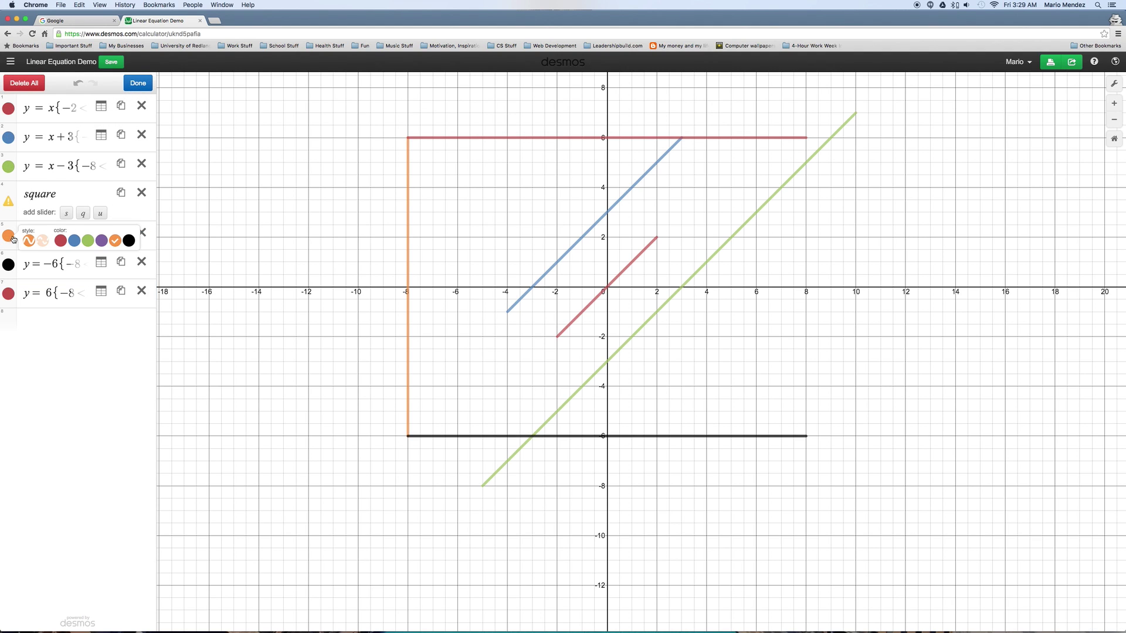
click(71, 241)
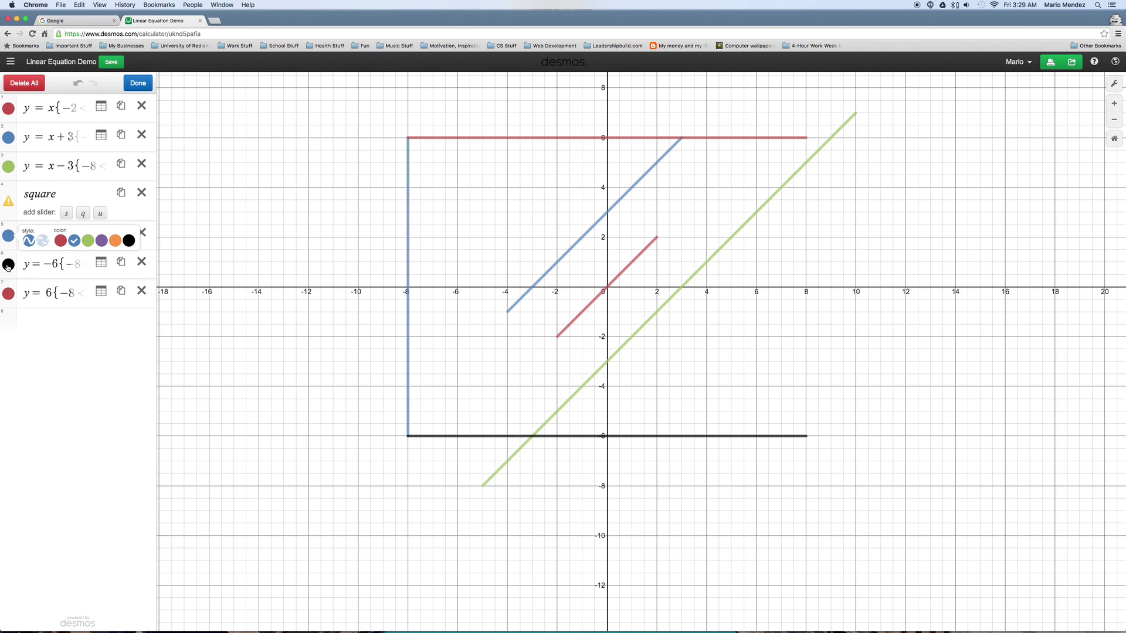
click(8, 265)
click(74, 269)
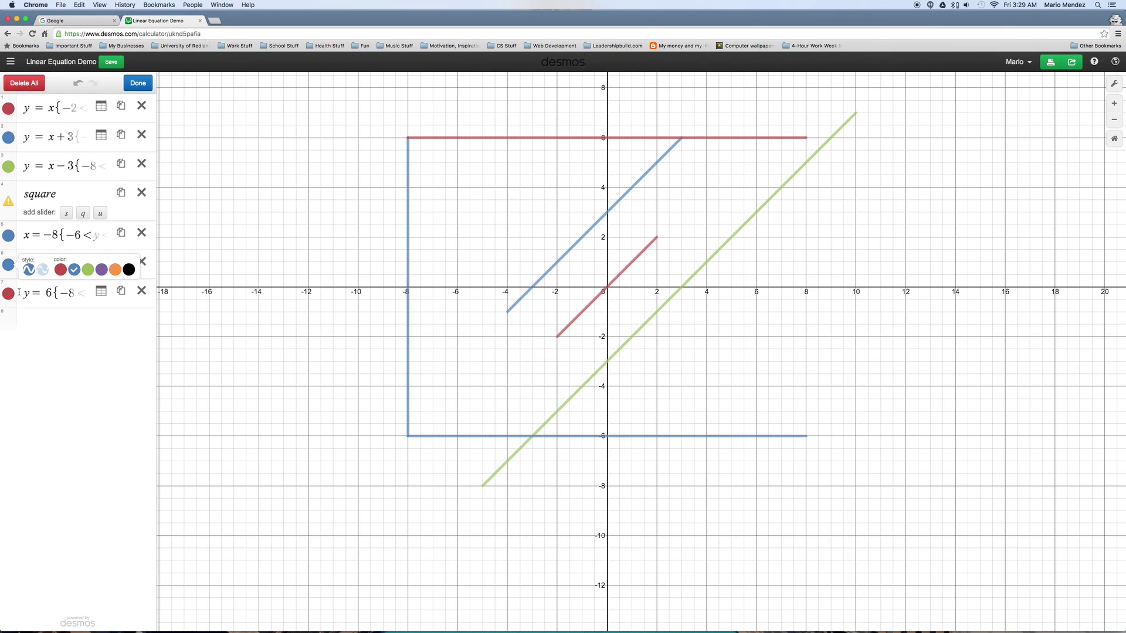
click(8, 294)
click(74, 299)
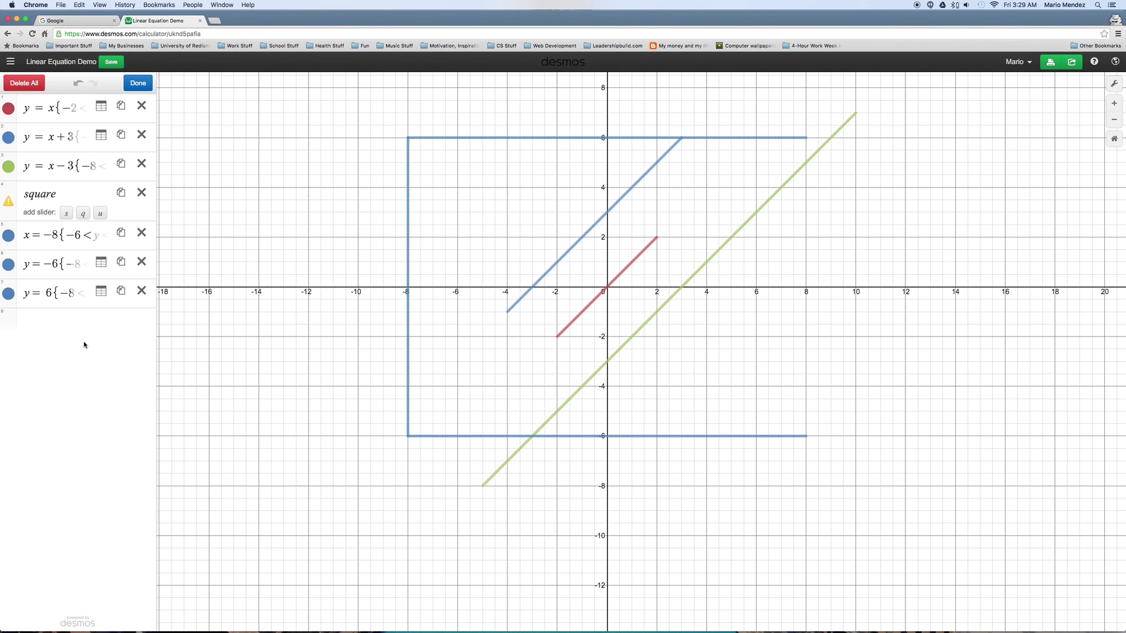
click(138, 83)
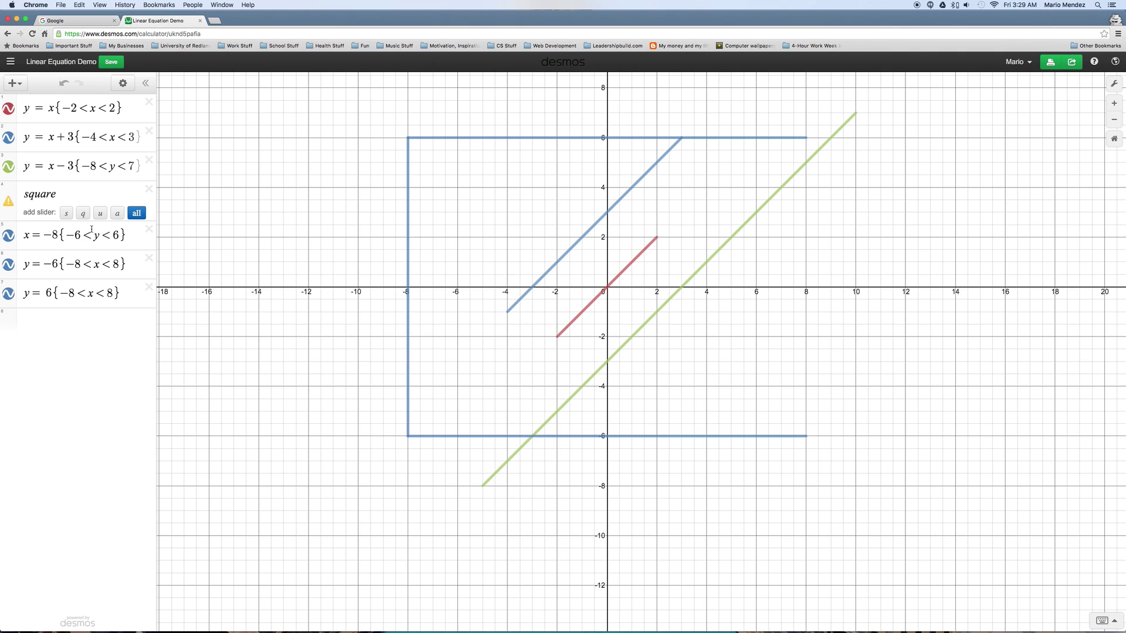
Save the Linear Equation Demo graph and confirm it in the saved graphs list.
click(111, 62)
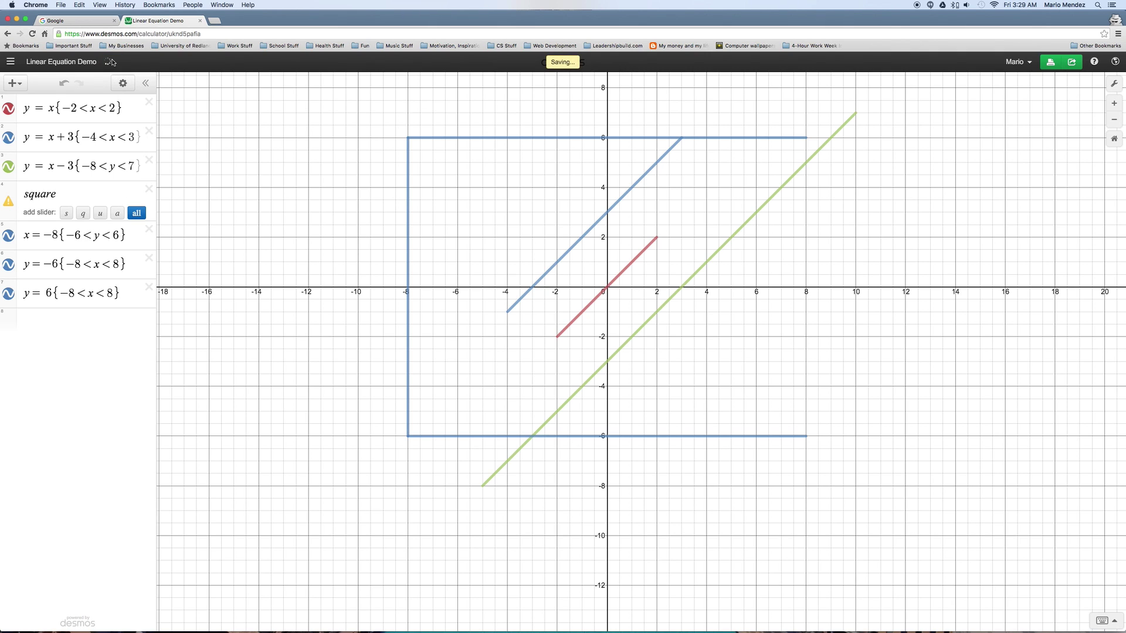
click(115, 63)
click(10, 62)
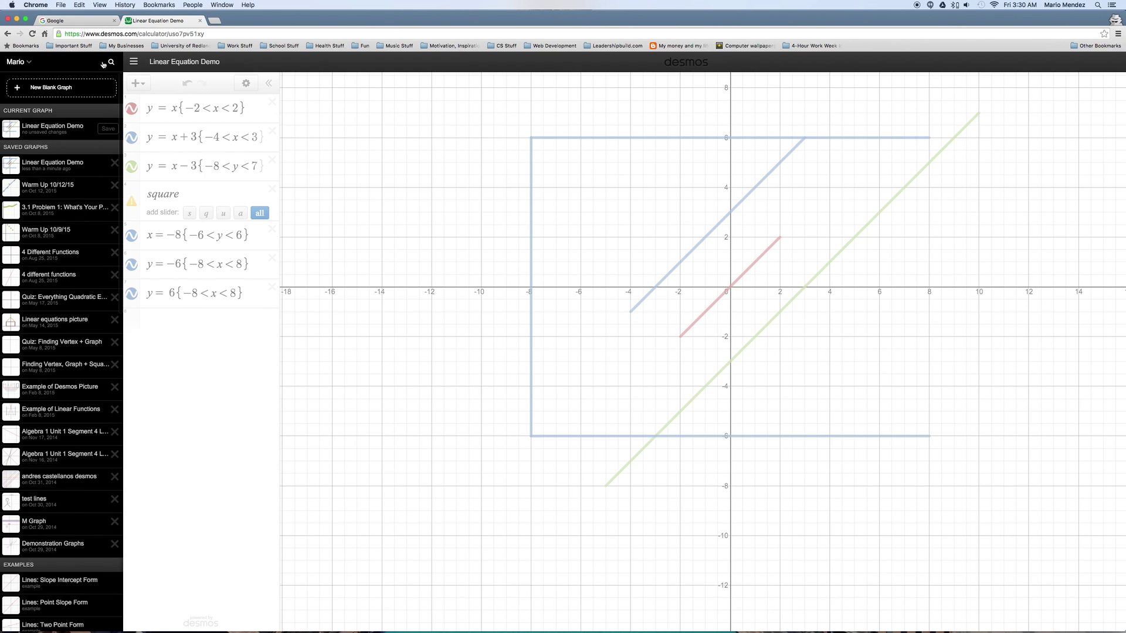
click(133, 62)
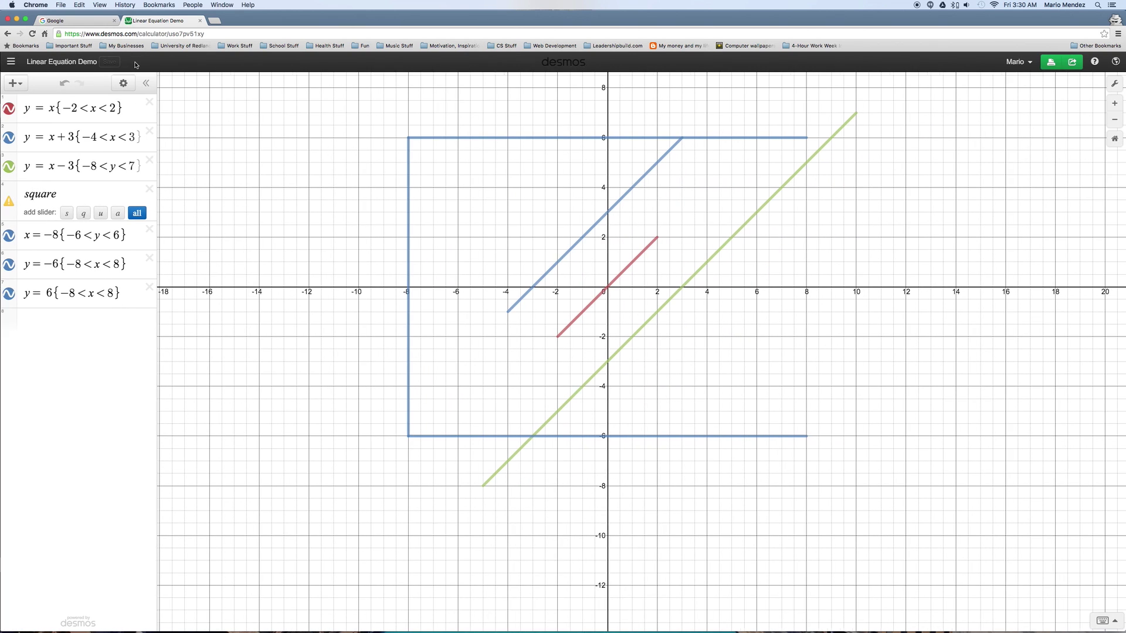